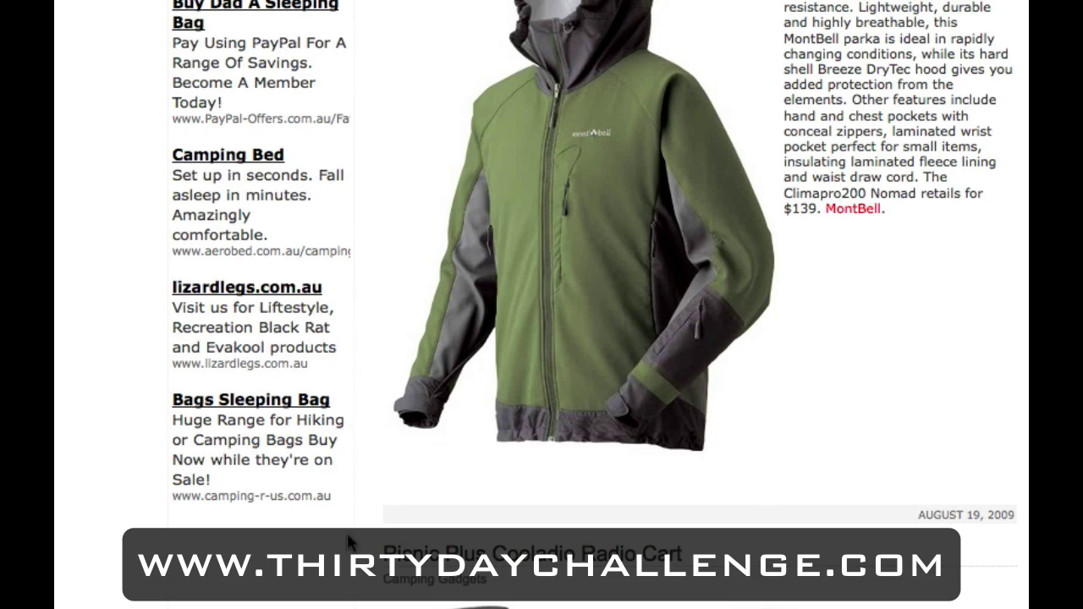
scroll(350, 542, "down", 10)
scroll(349, 542, "down", 20)
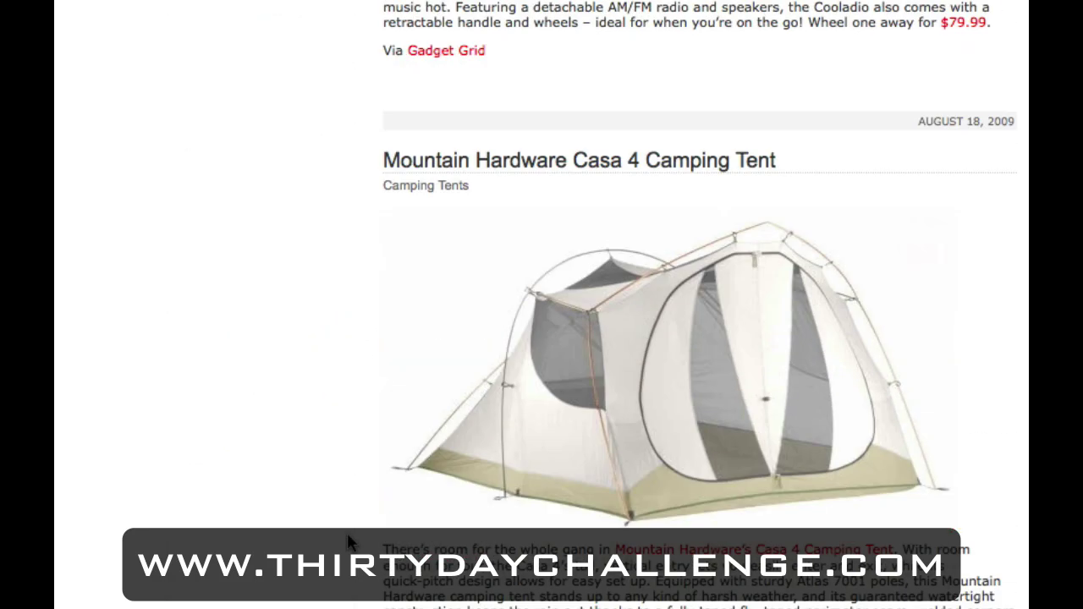
scroll(350, 541, "up", 20)
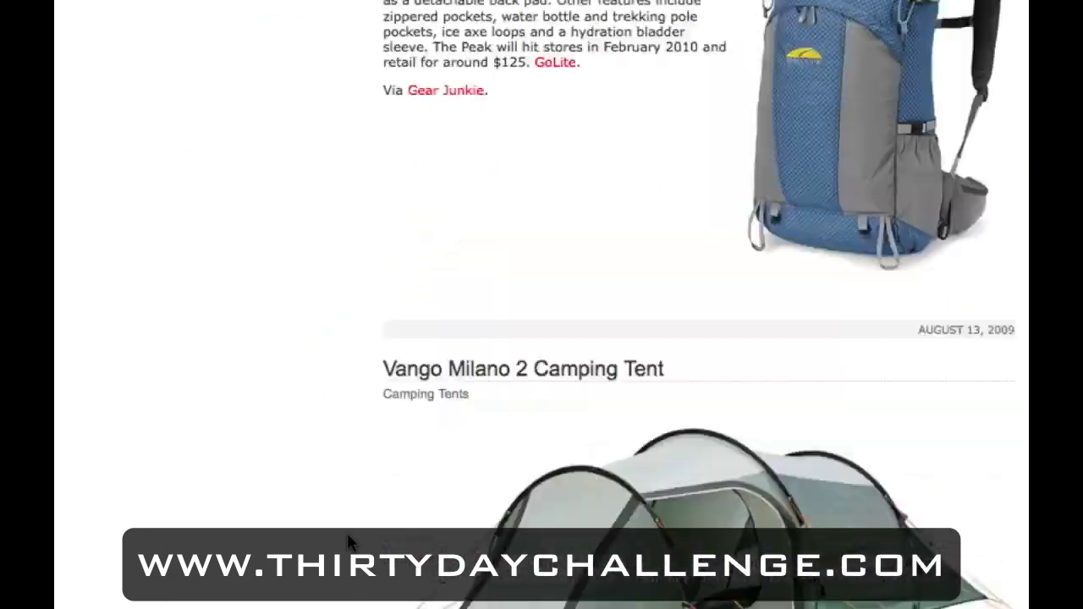
scroll(350, 542, "up", 15)
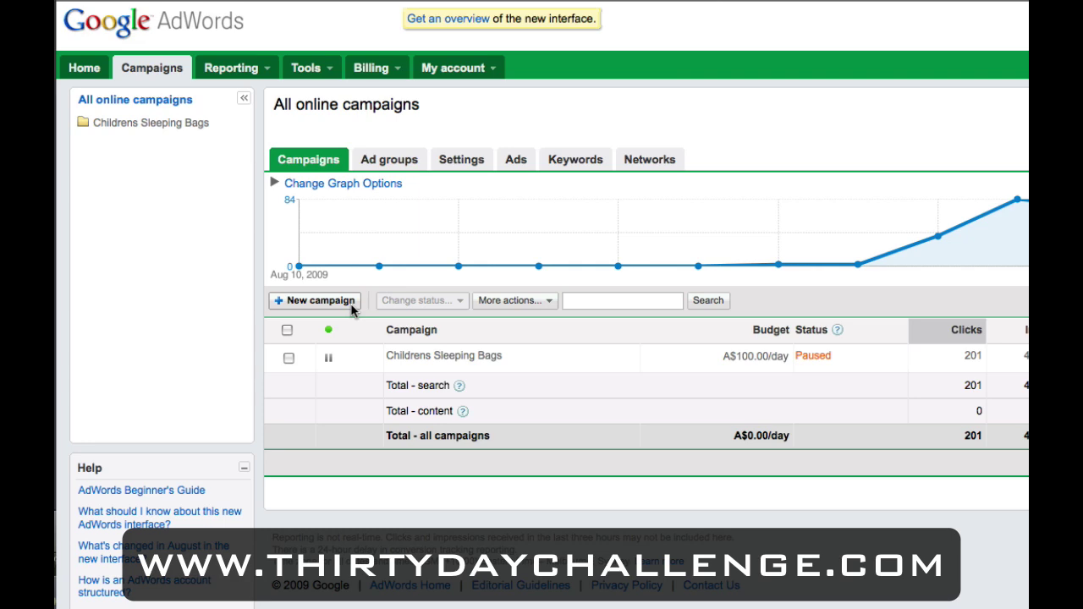
Create a new campaign and name it "[Content Network] Childrens Sleeping Bags".
left_click(352, 306)
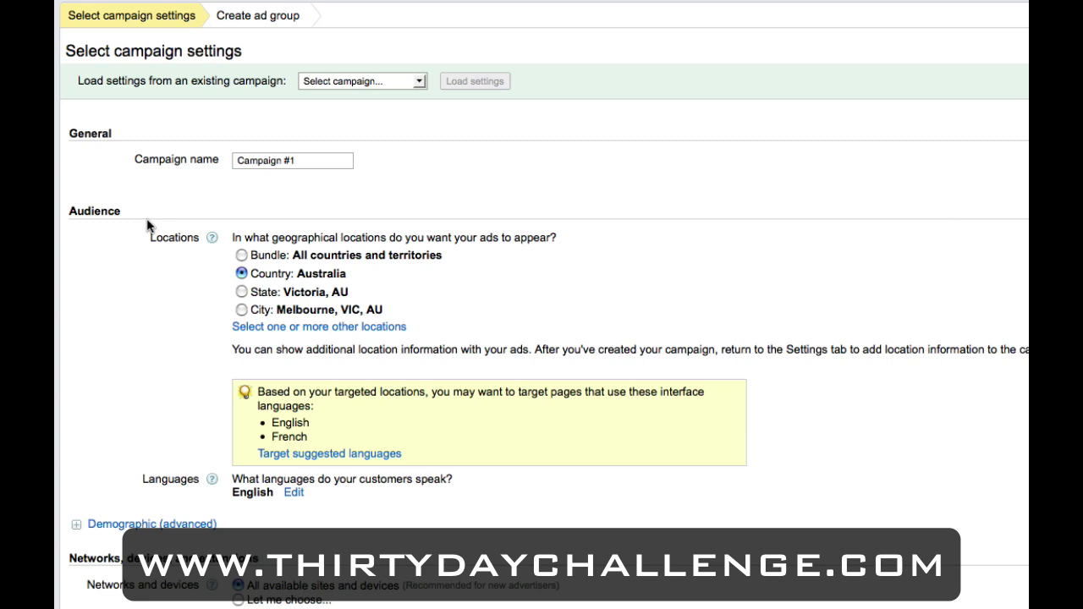
left_click(305, 170)
left_click_drag(303, 161, 238, 158)
key("BackSpace")
type("[Content Network")
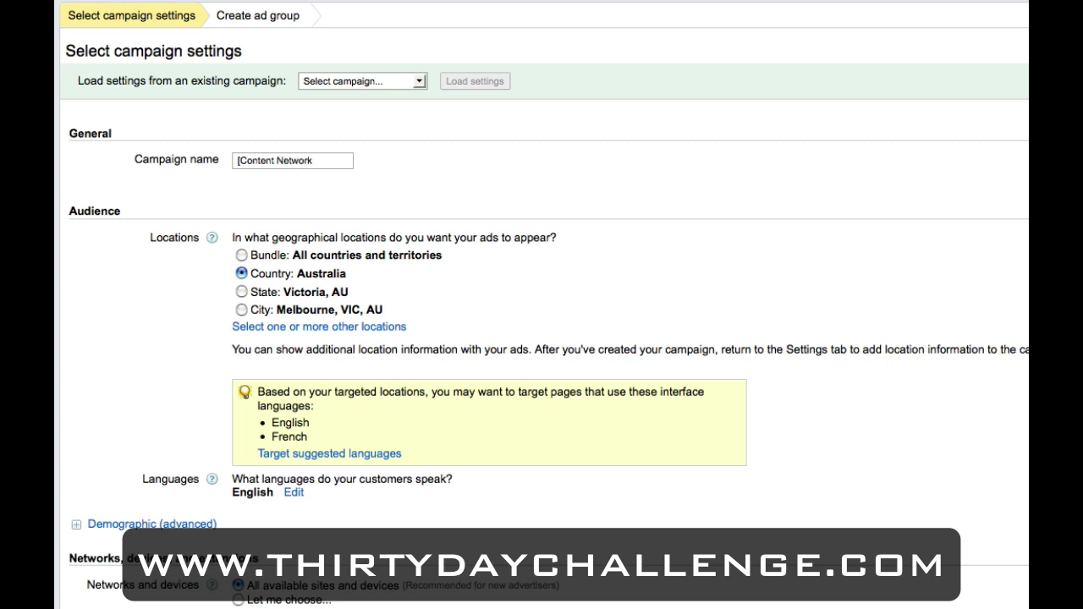
type("]")
type("Childrens Sleeping Bags")
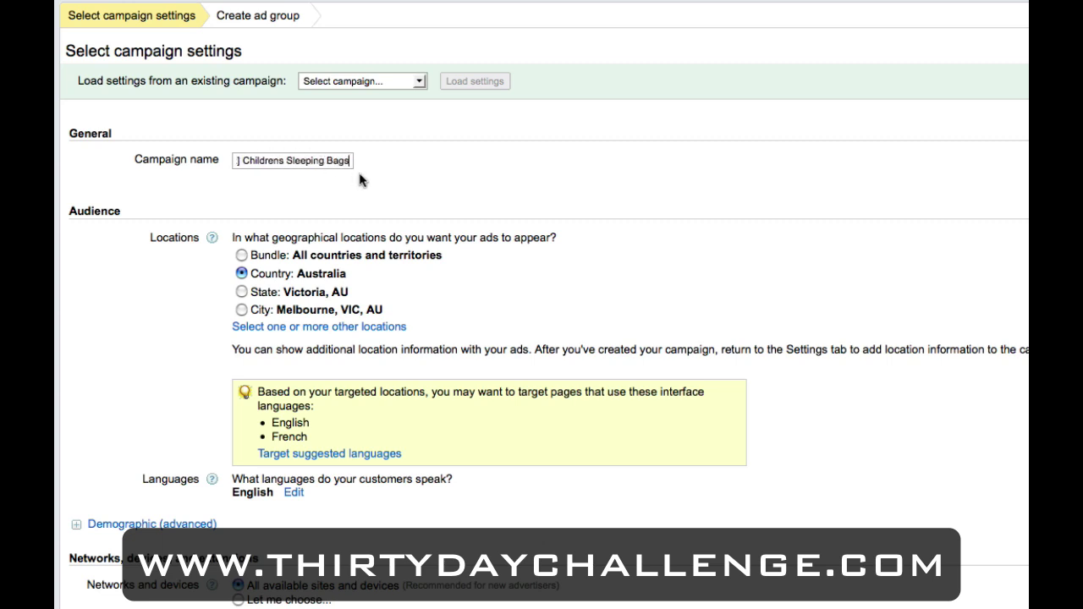
Add the United States and Canada bundle to the campaign's target locations alongside Australia and save the selection.
scroll(360, 178, "down", 5)
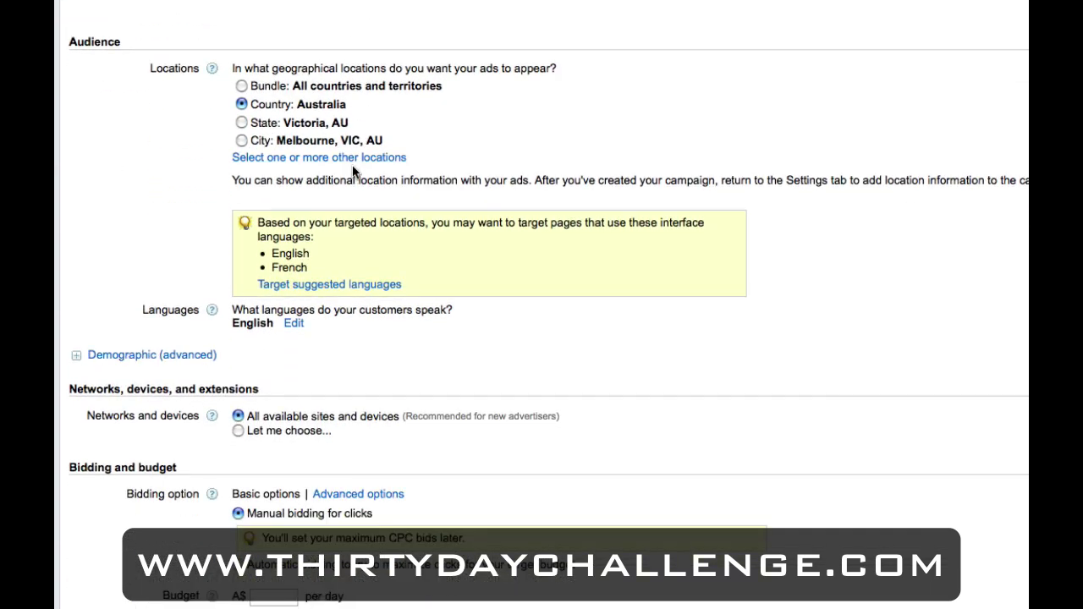
left_click(346, 163)
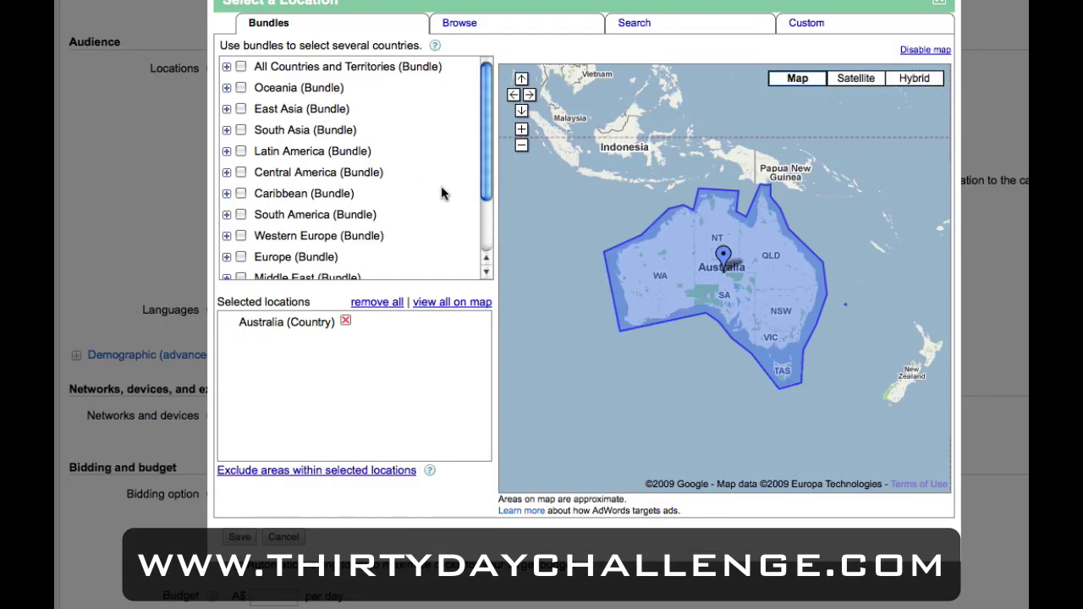
left_click(484, 227)
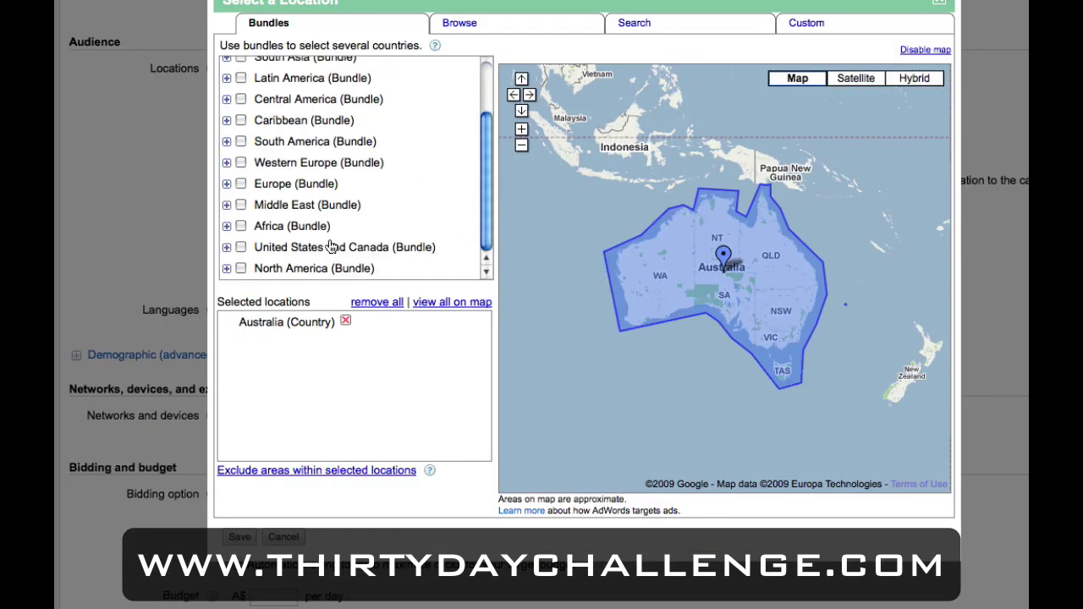
left_click(241, 269)
left_click(242, 271)
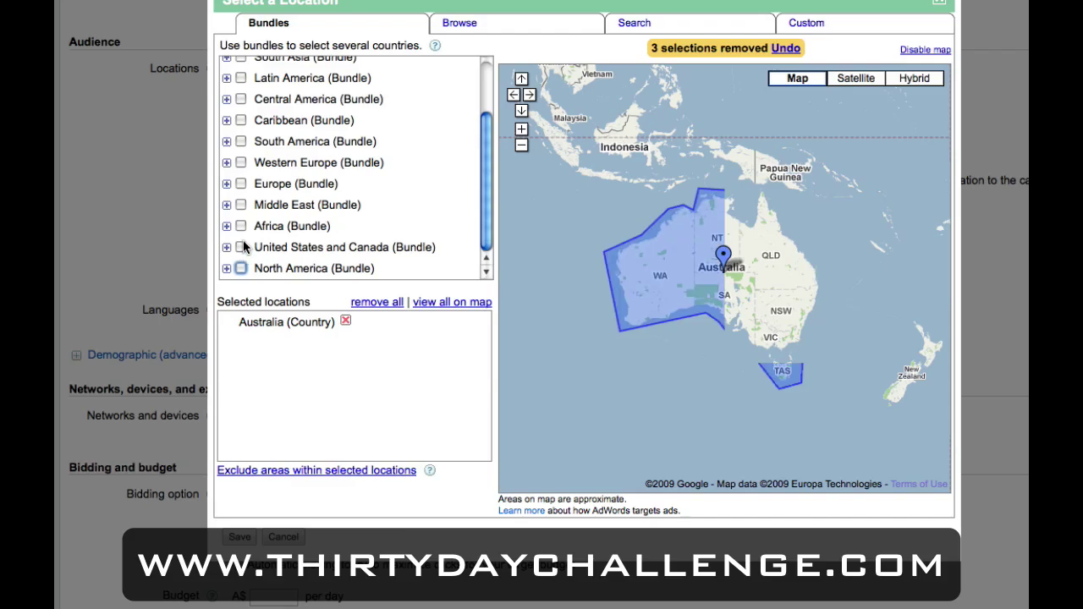
left_click(241, 247)
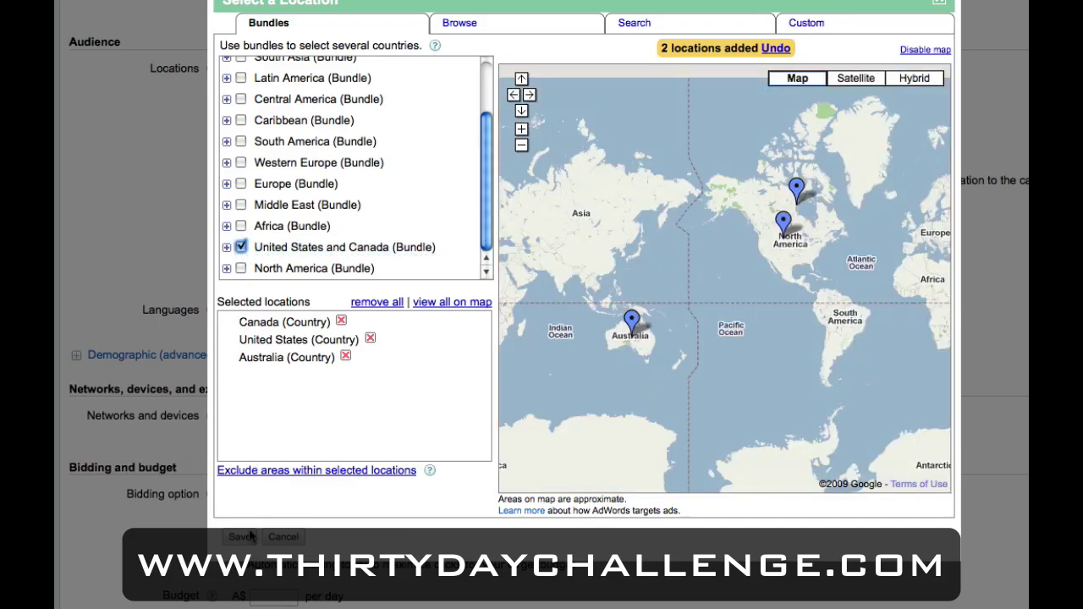
left_click(242, 536)
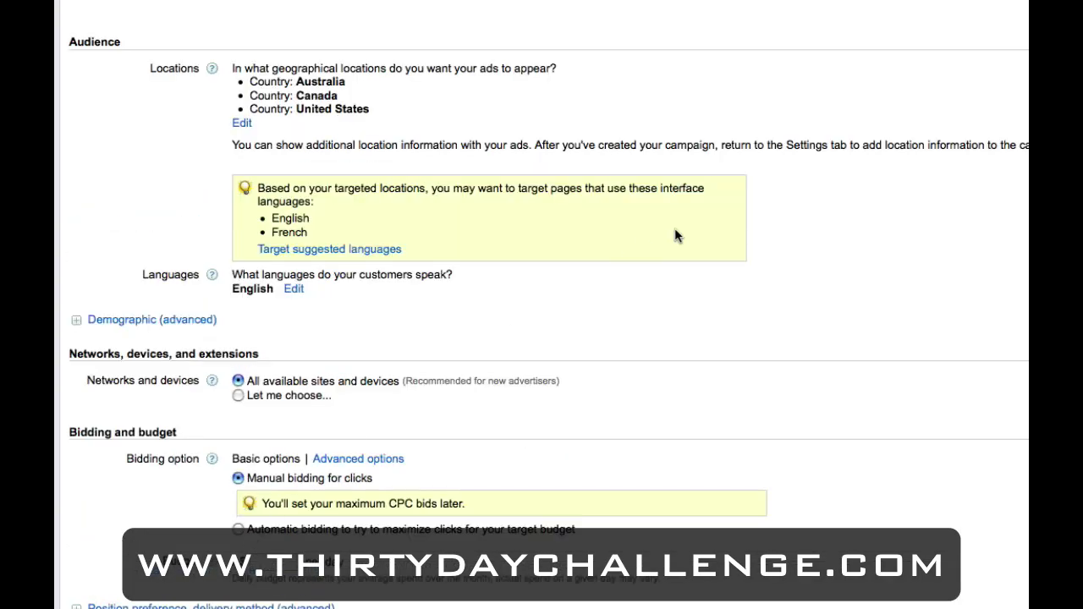
Limit the campaign to the content network on managed placements only, excluding Google search, search partners and mobile devices.
scroll(676, 230, "down", 5)
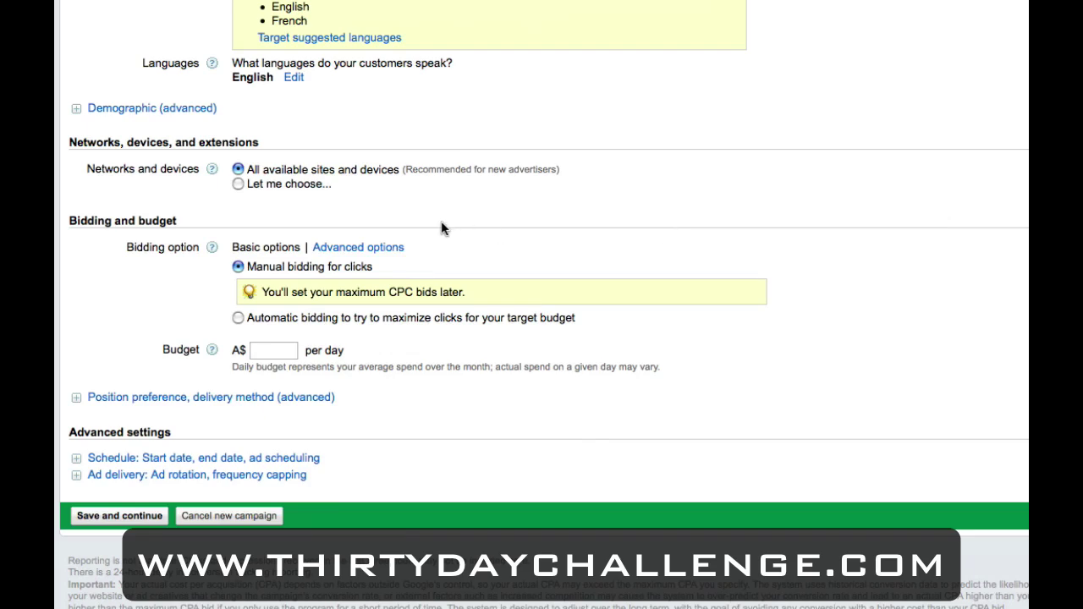
left_click(238, 184)
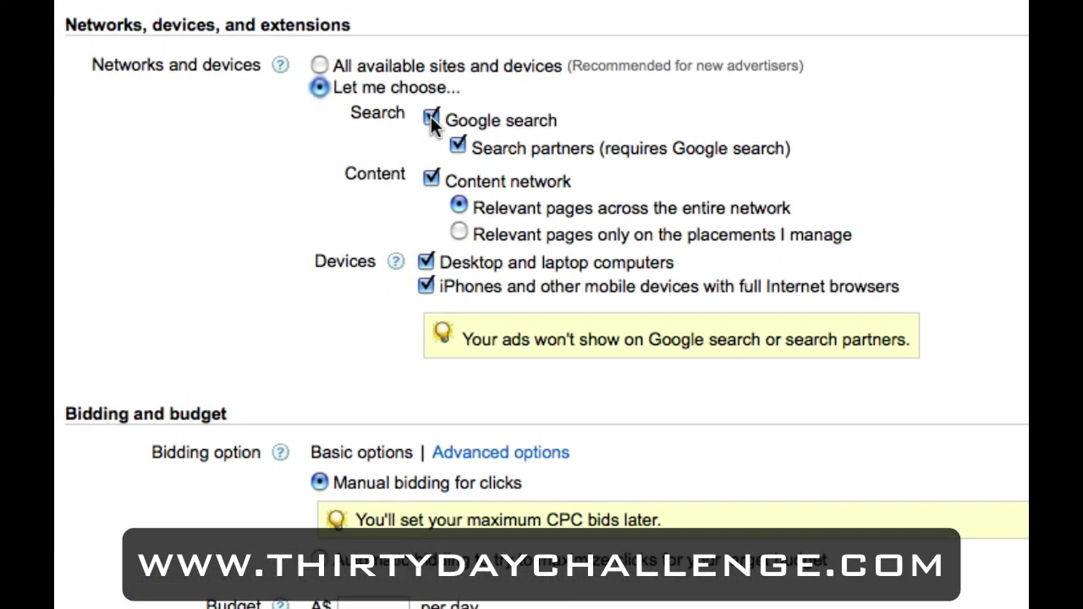
left_click(432, 119)
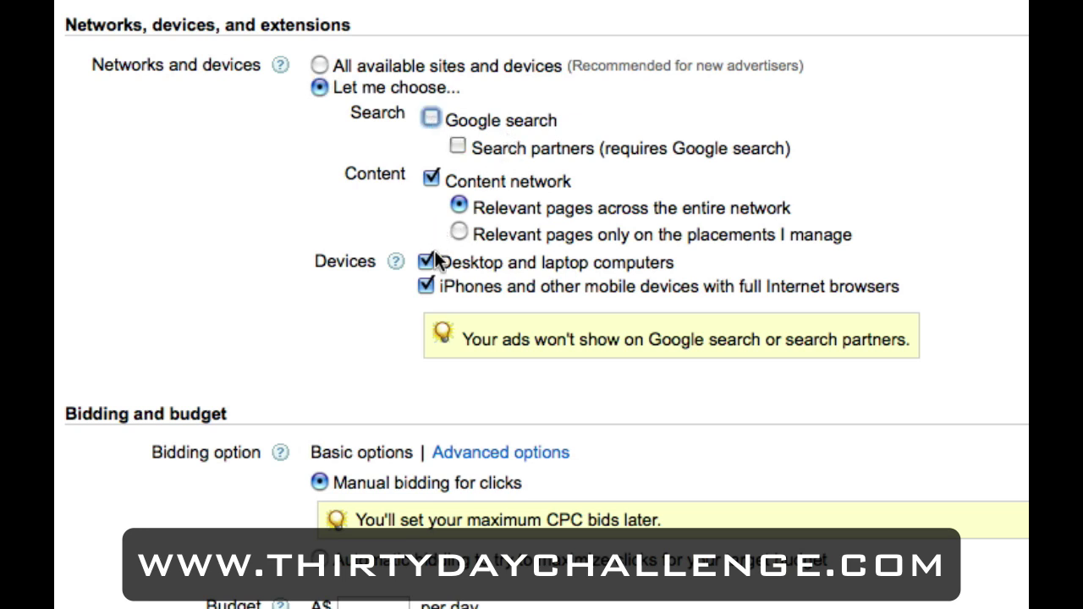
left_click(427, 286)
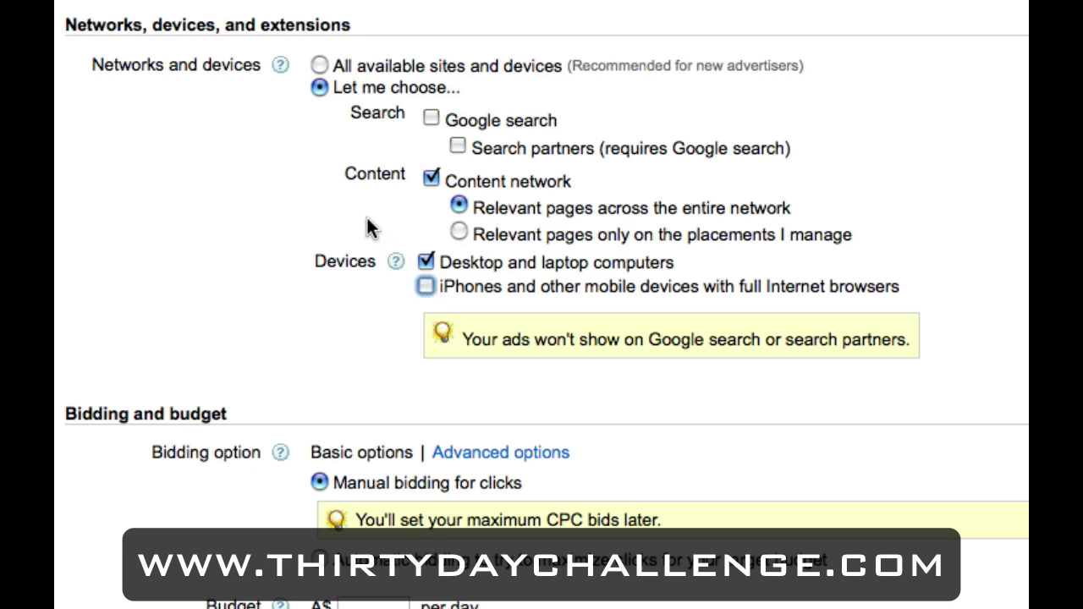
left_click(460, 233)
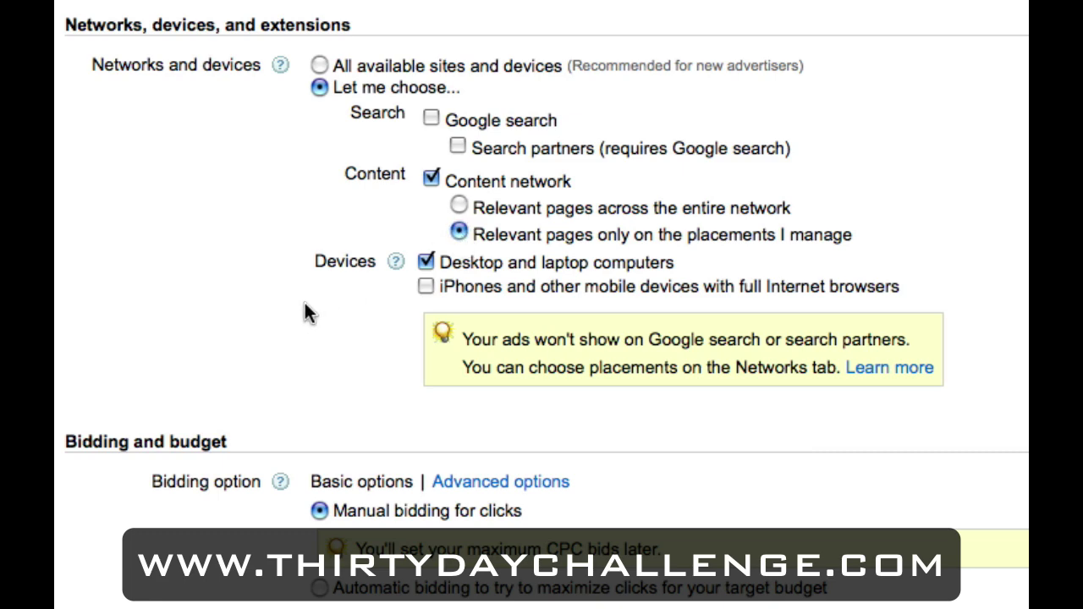
Set the daily budget to A$50, keeping manual bidding for clicks, and save the campaign settings to continue.
scroll(306, 311, "down", 8)
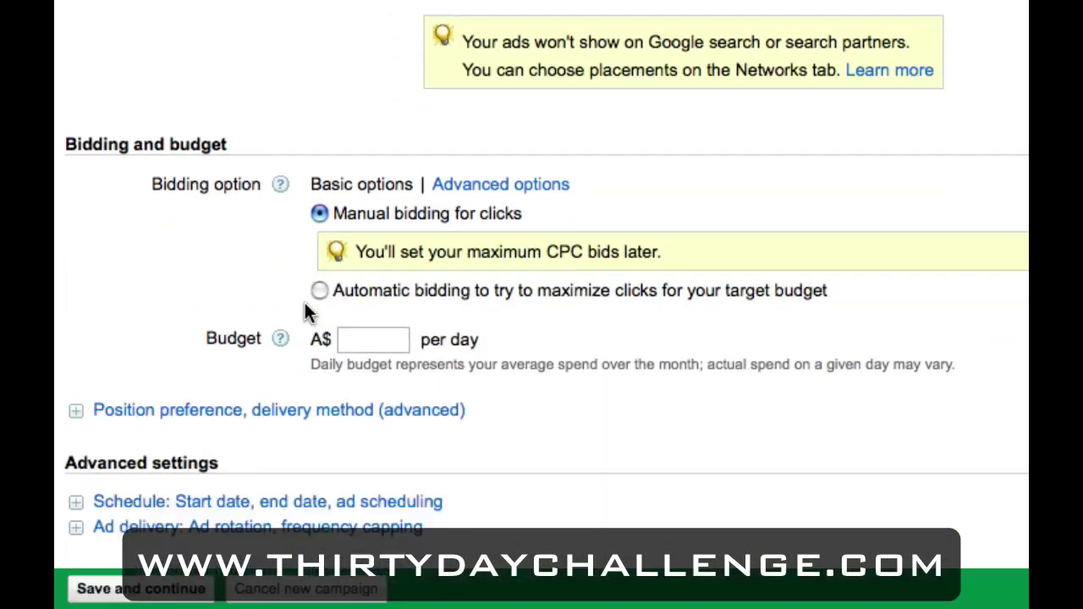
left_click(349, 302)
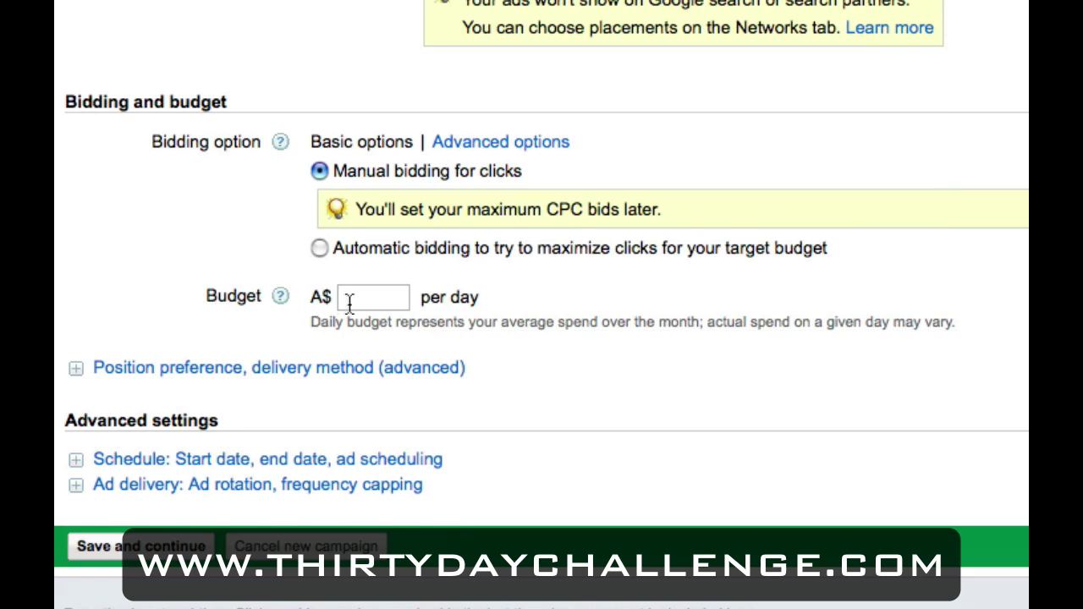
type("50")
left_click(145, 546)
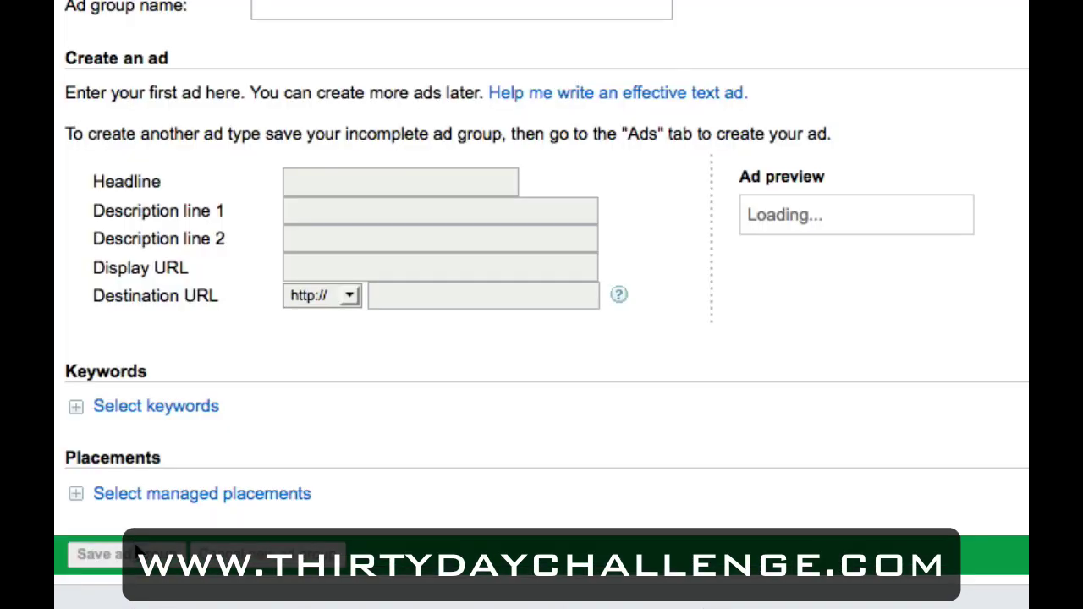
Name the ad group "Childrens Sleeping Bags".
left_click_drag(449, 15, 215, 16)
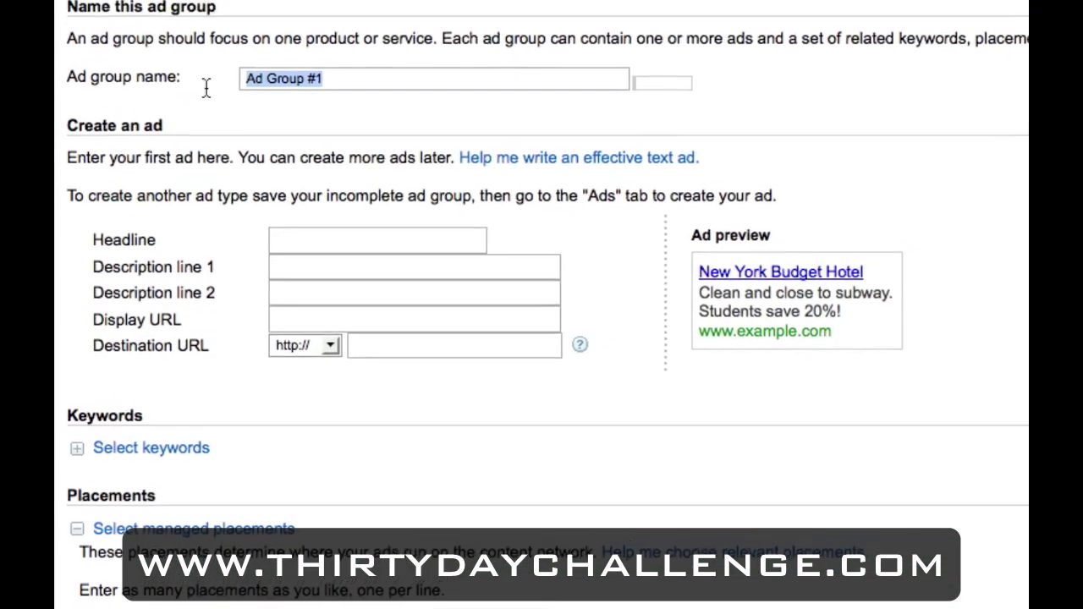
type("Children")
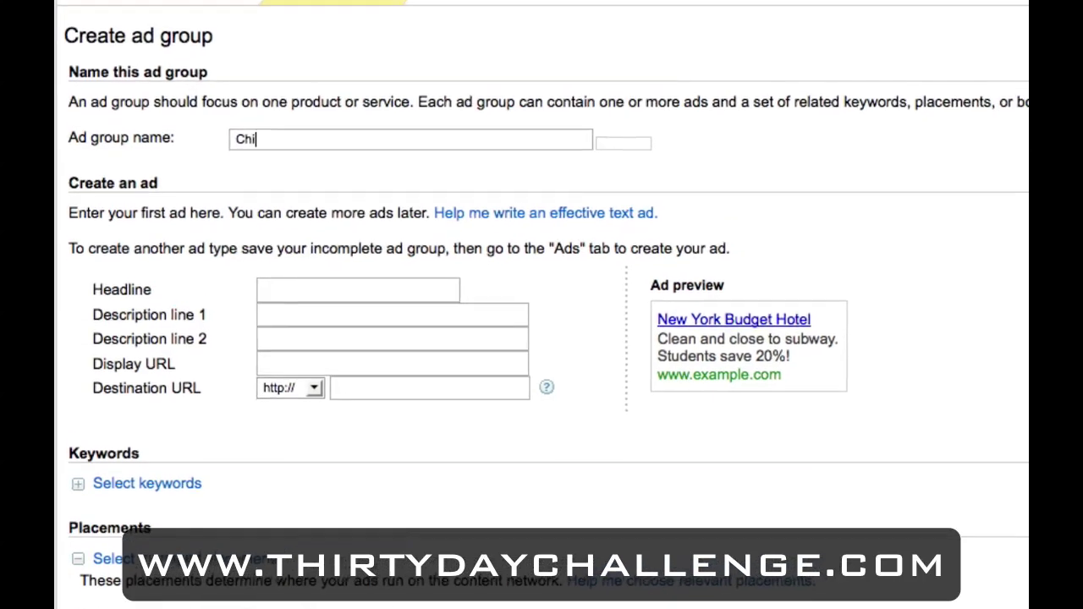
type("s Sleeping Bags")
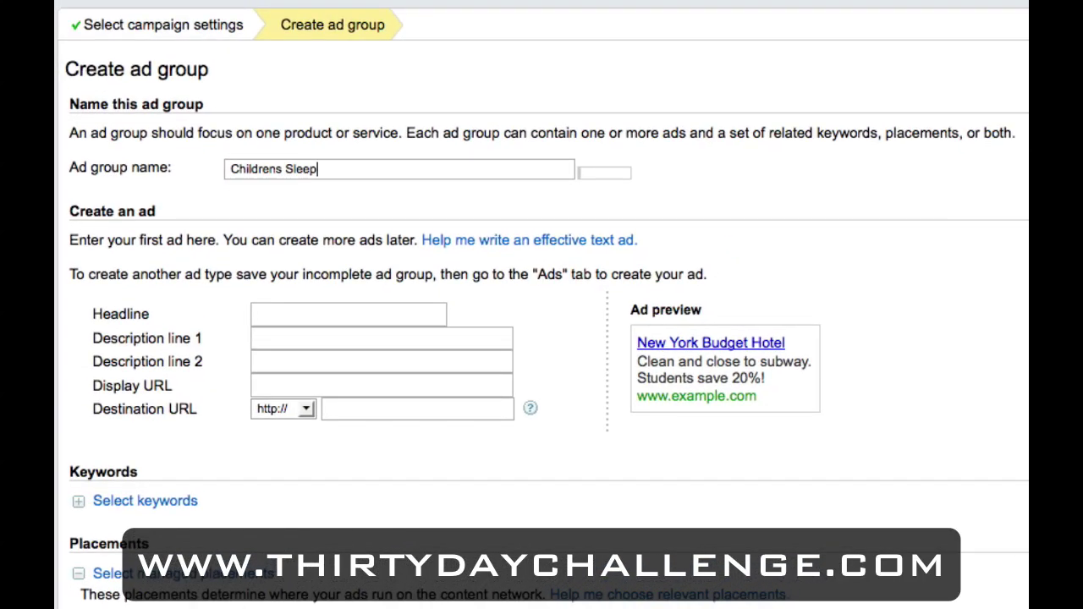
Give the ad the headline "Childrens Sleeping Bags" and the first description line "Looking For Other Options When It".
left_click(270, 317)
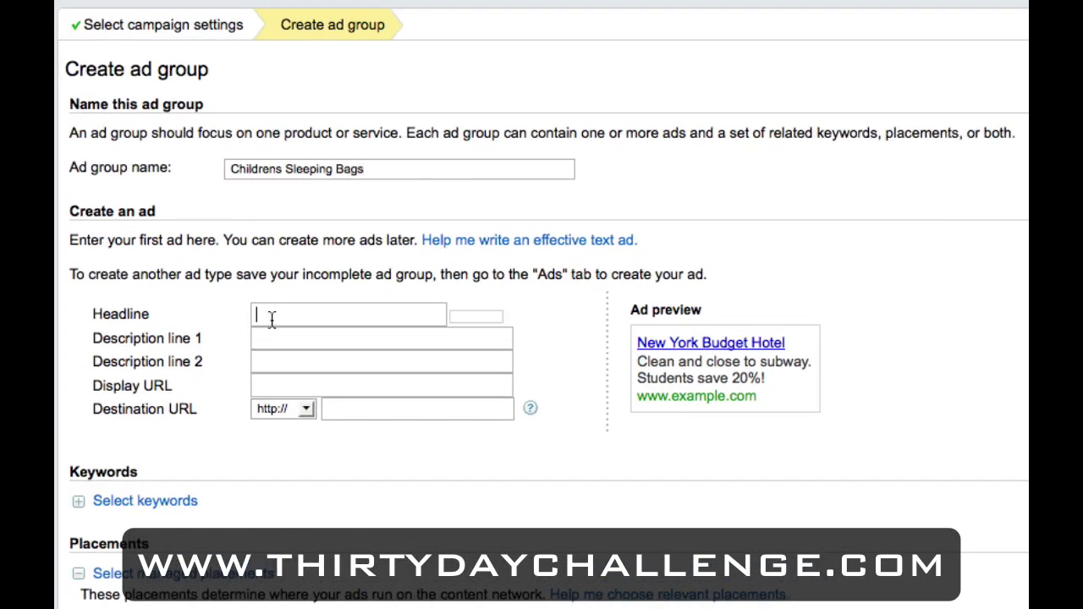
scroll(272, 320, "down", 1)
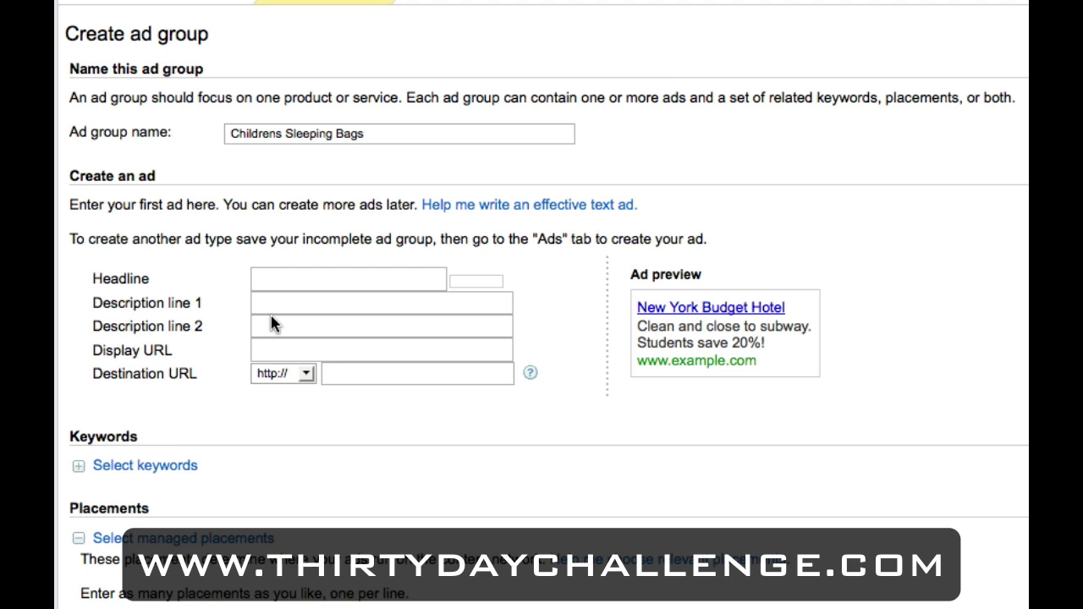
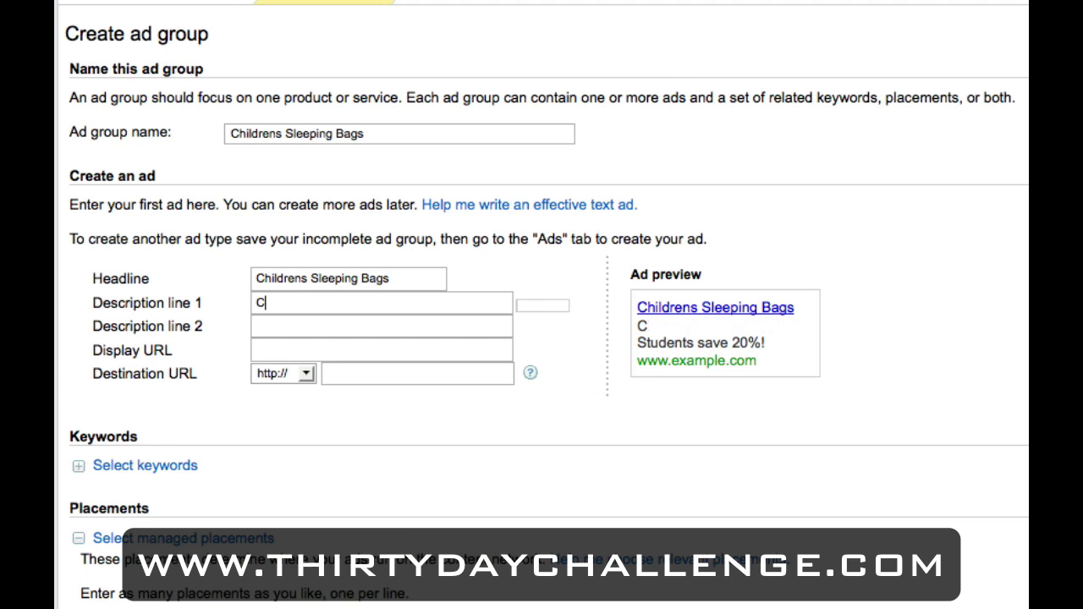
key("BackSpace")
type("Looking F")
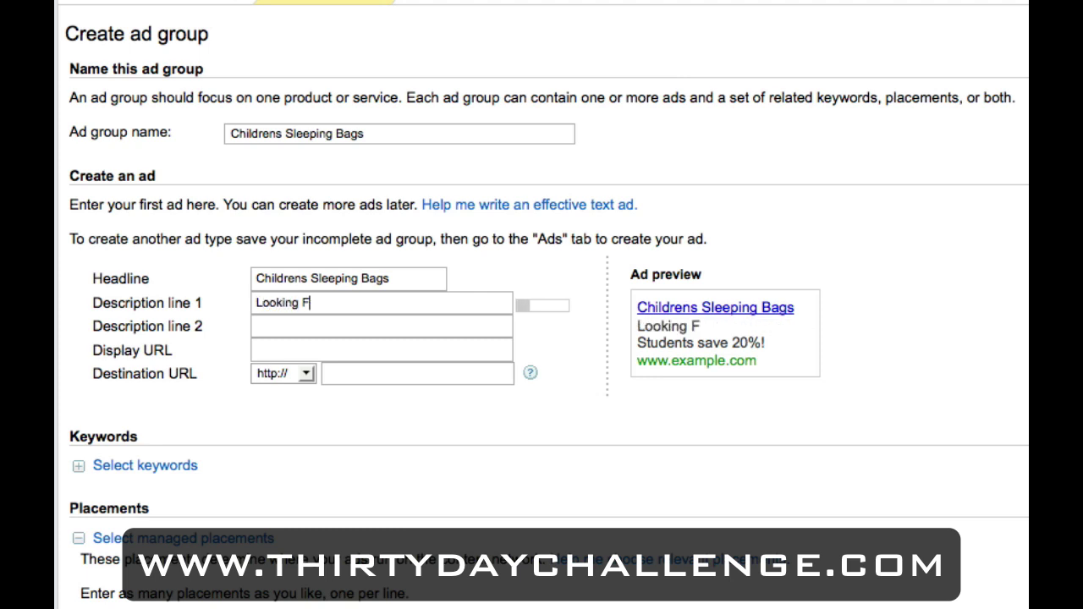
type("or Other Options When it")
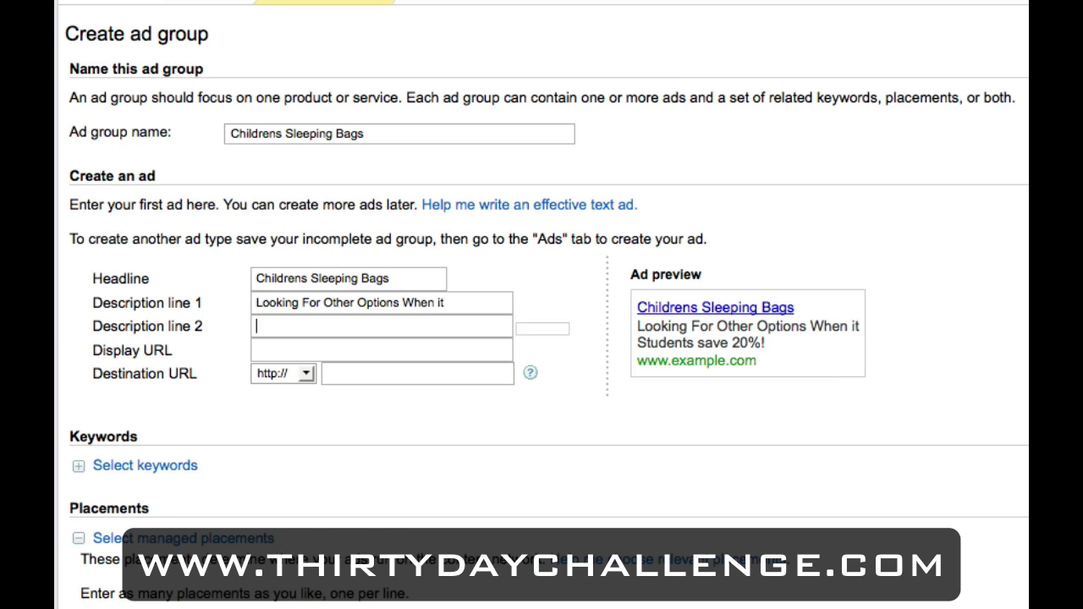
key("BackSpace")
key("BackSpace")
type("It")
key("Tab")
Enter "Comes To Childrens Sleeping Bags?" as the ad's second description line.
type("om")
key("BackSpace")
key("BackSpace")
type("Comes To")
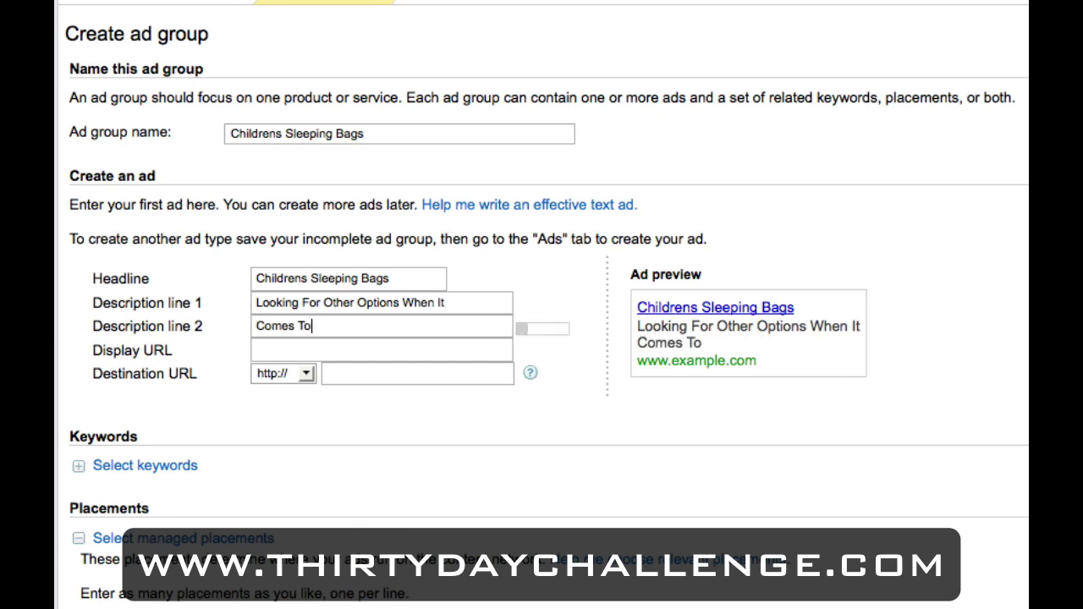
type(" Childrens Ls")
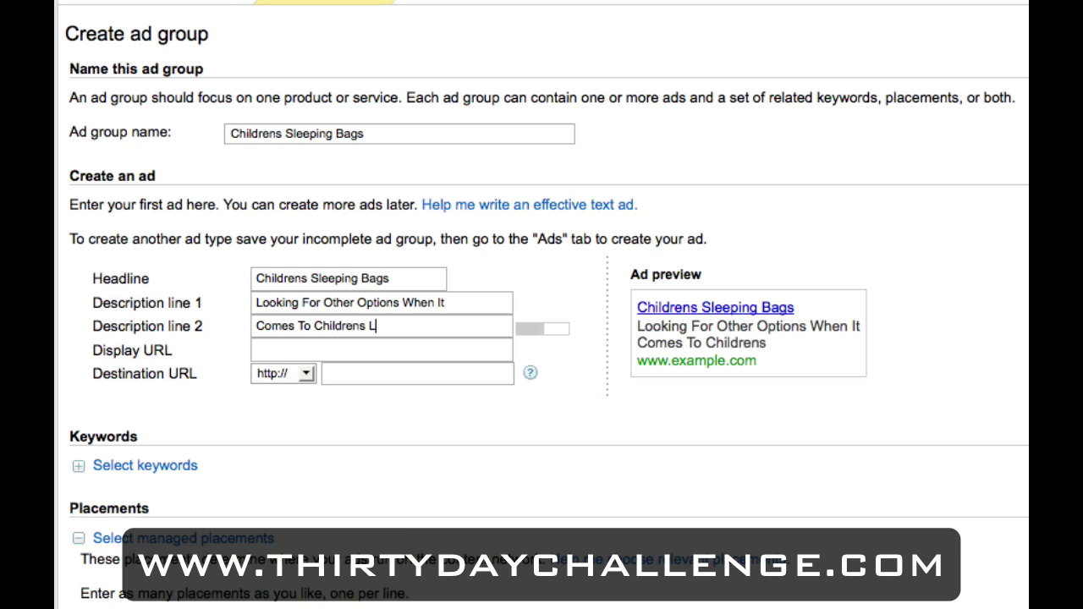
key("BackSpace")
key("BackSpace")
type("Sleeping BAgs")
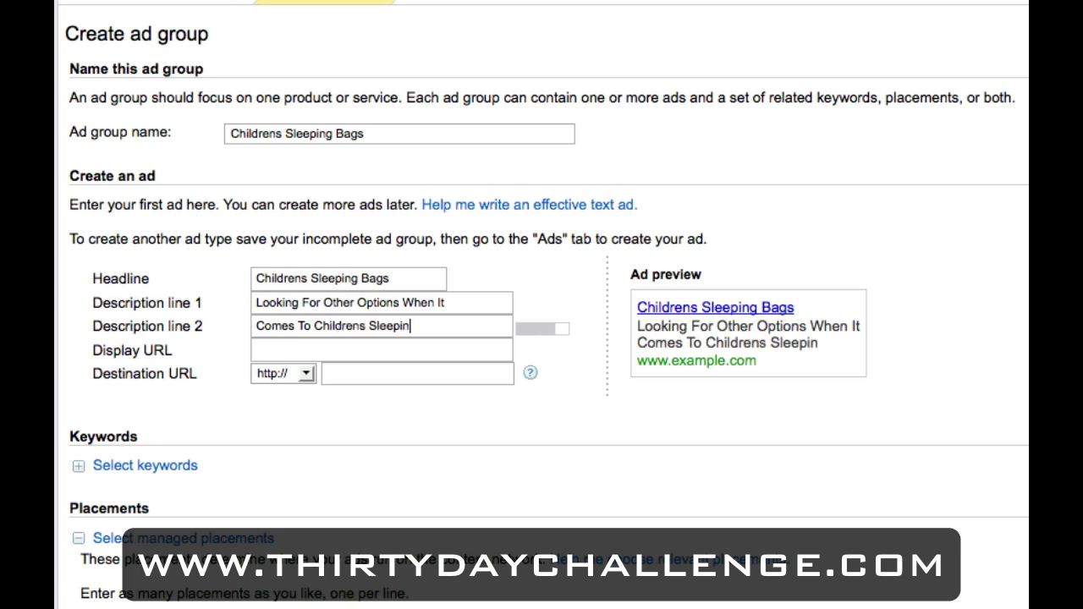
key("BackSpace")
key("BackSpace")
key("BackSpace")
type("ags?")
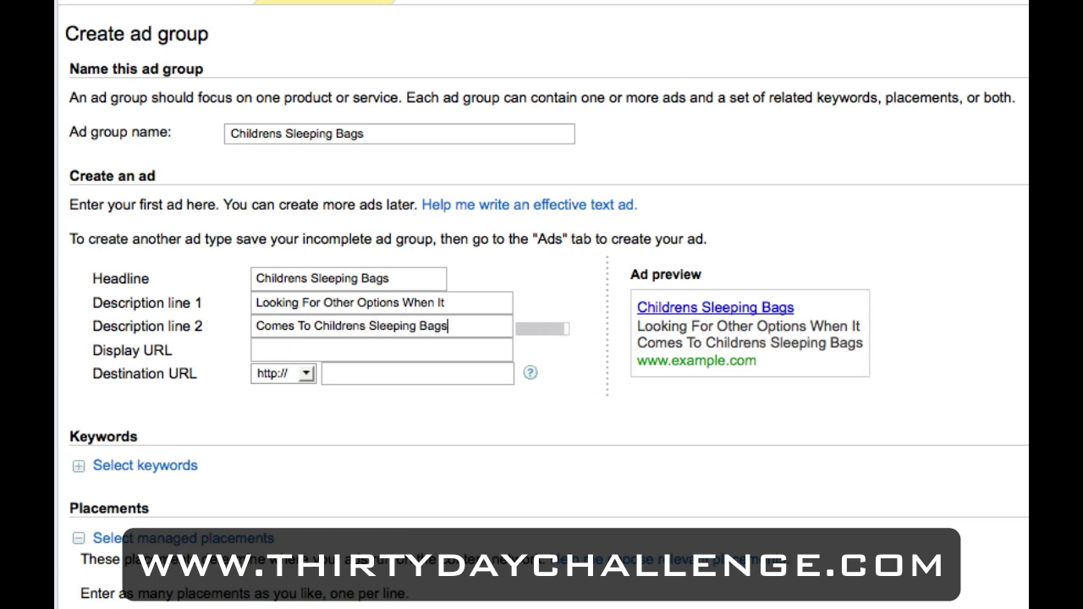
Enter "Childrens-SleepingBags.com" as the ad's display URL and use the same address as its destination URL.
key("Tab")
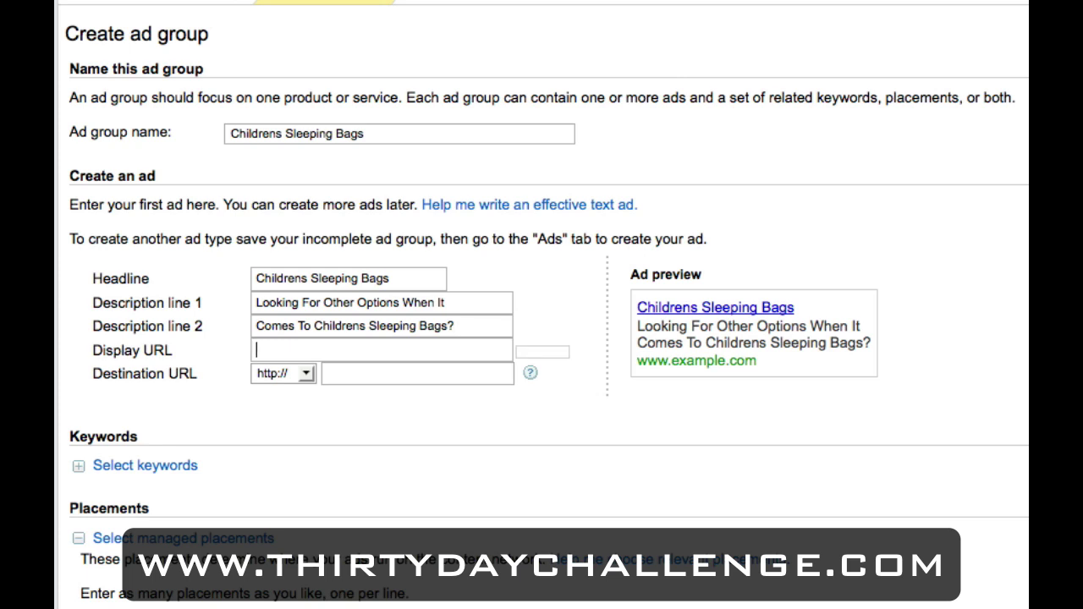
type("Childrens-")
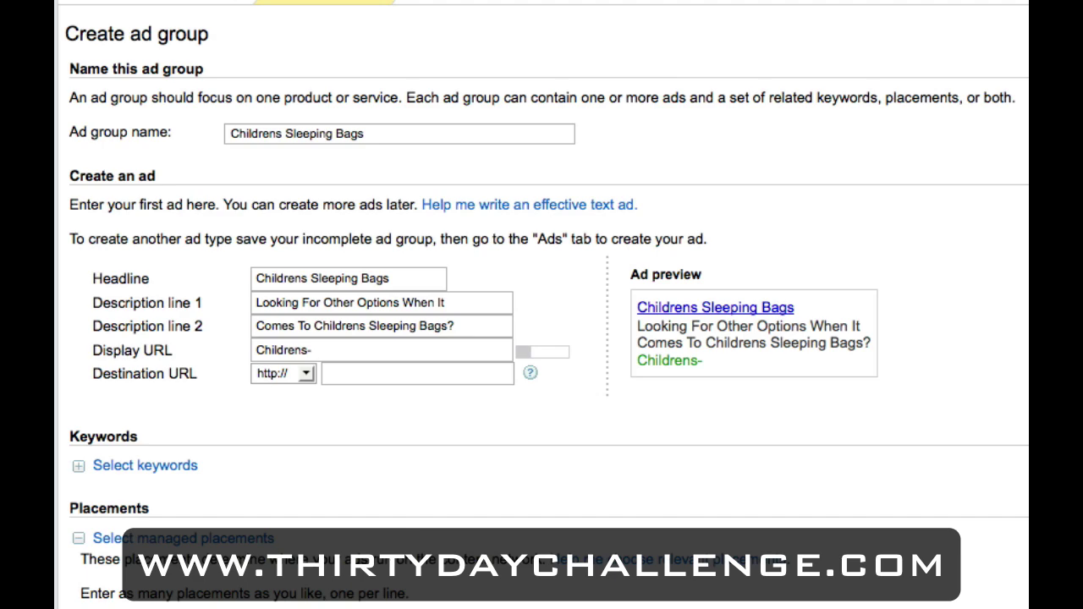
type("SleepingBags")
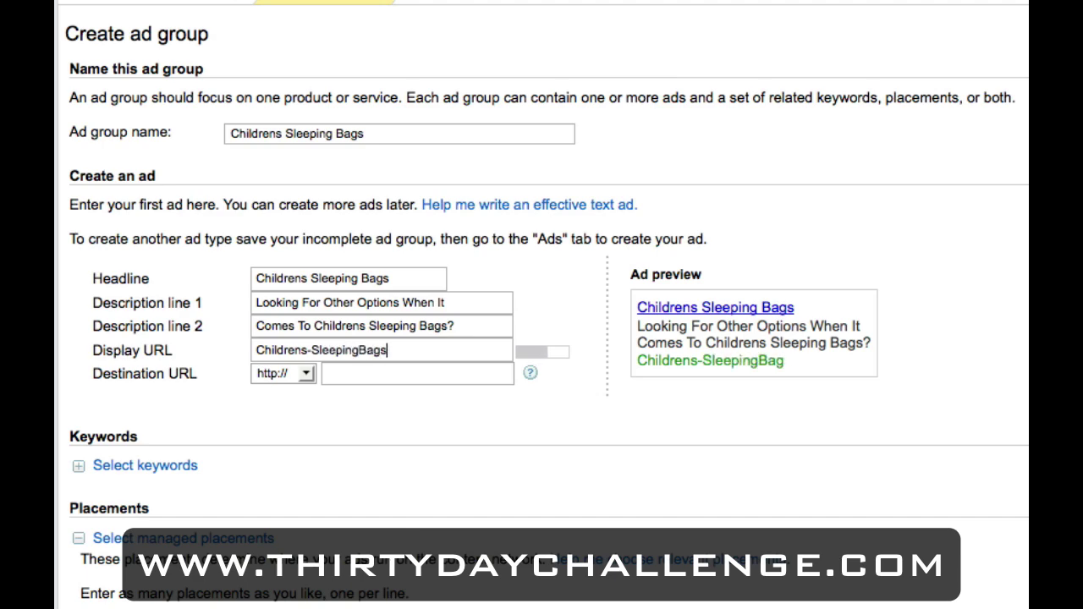
type(".com")
key("Tab")
left_click(362, 451)
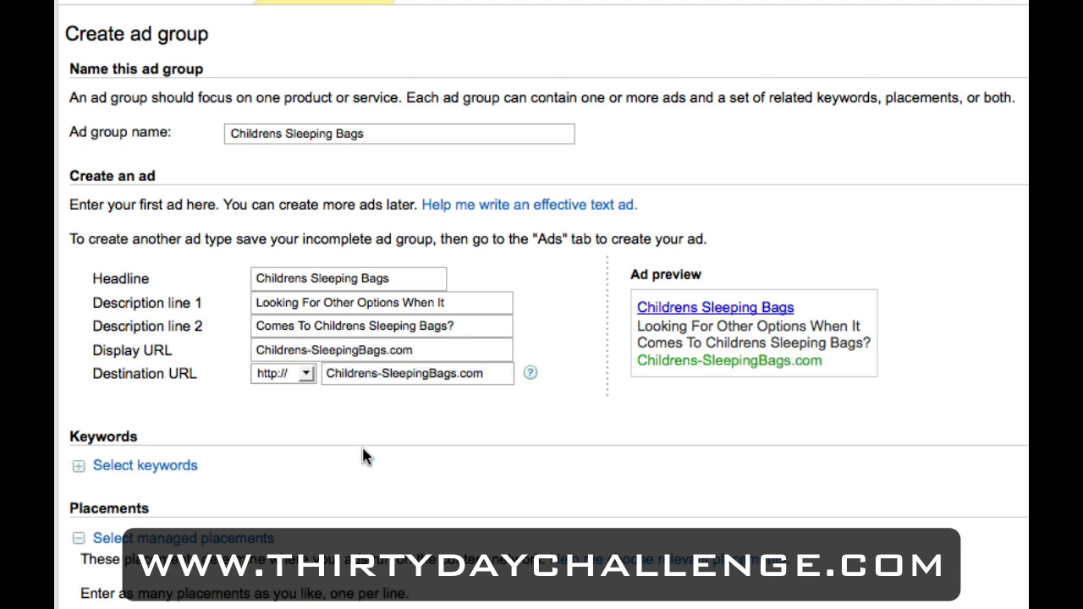
Add the ad group keywords childrens sleeping bags, [childrens sleeping bags] and "childrens sleeping bags", covering broad, exact and phrase match.
scroll(363, 450, "down", 5)
scroll(364, 455, "down", 1)
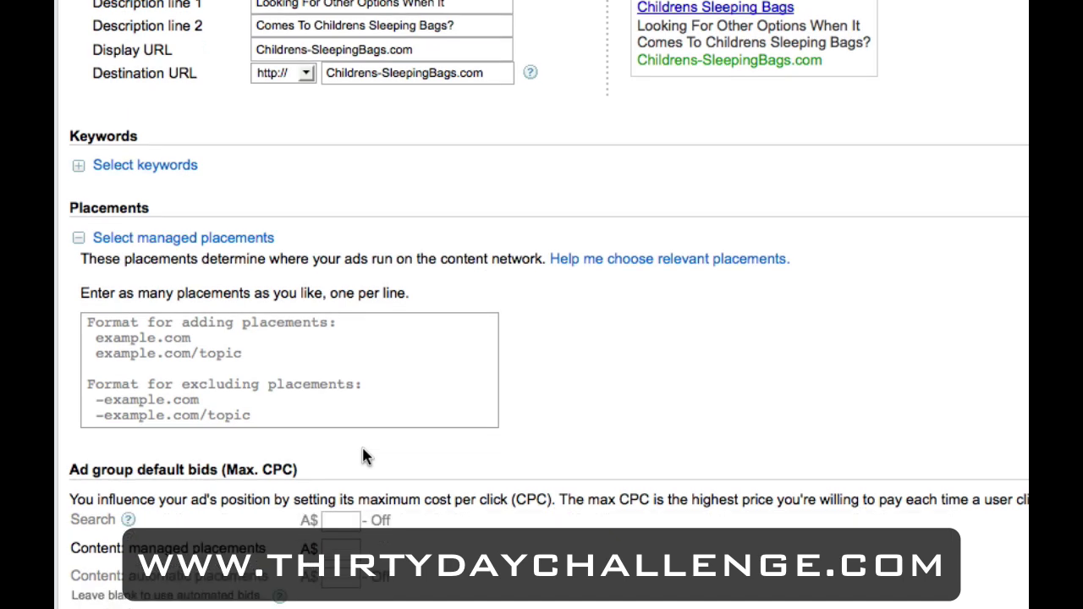
left_click(78, 168)
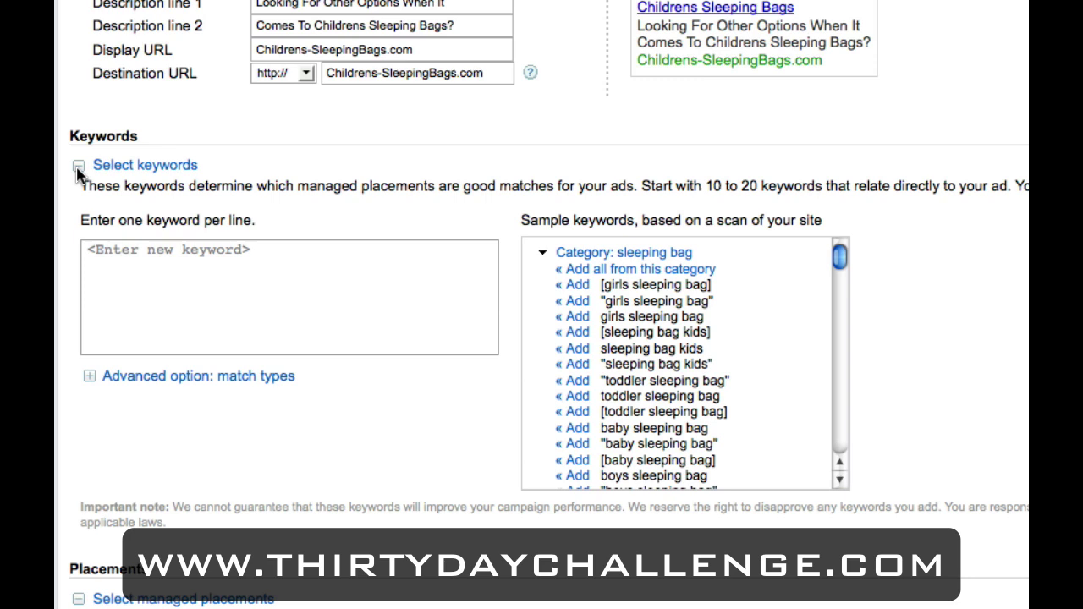
left_click(123, 247)
type("ch")
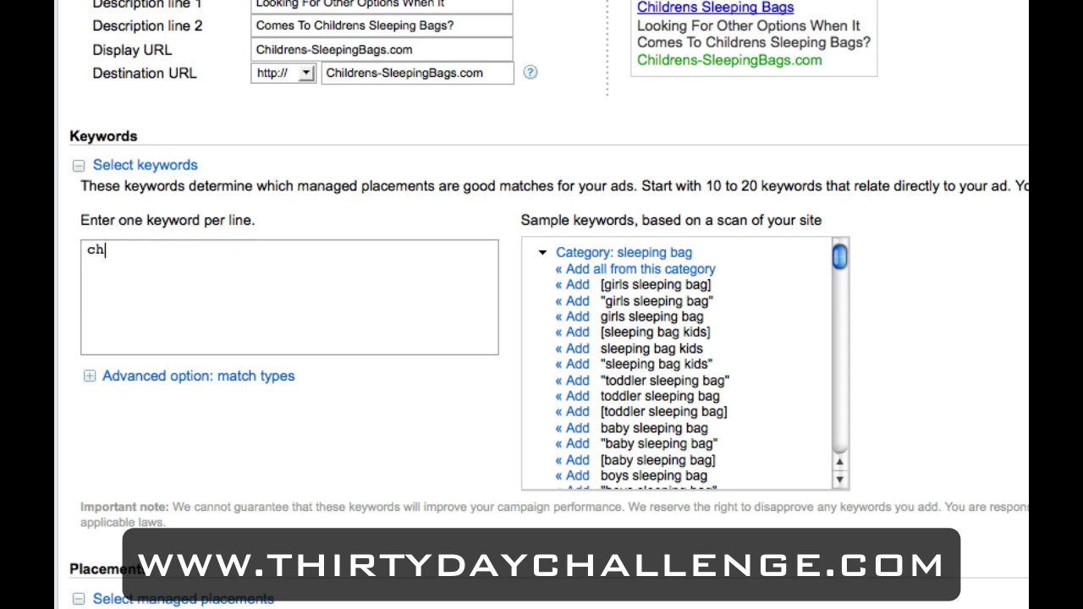
type("ildrens")
type("sleeping bags")
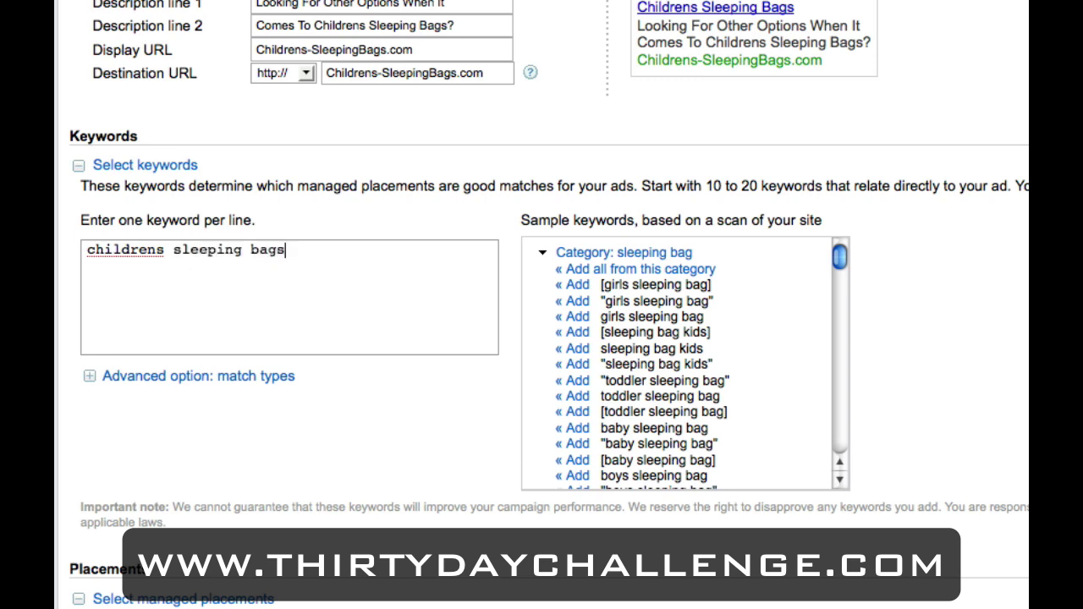
key("Return")
type("[childrens sleeping bags]")
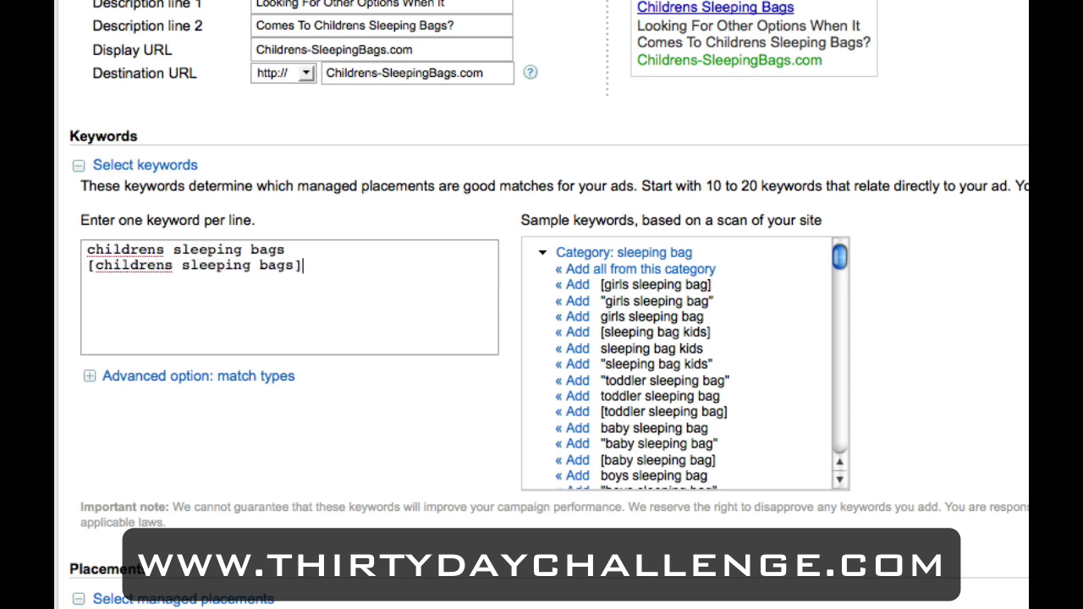
key("Return")
type("\"childrens s")
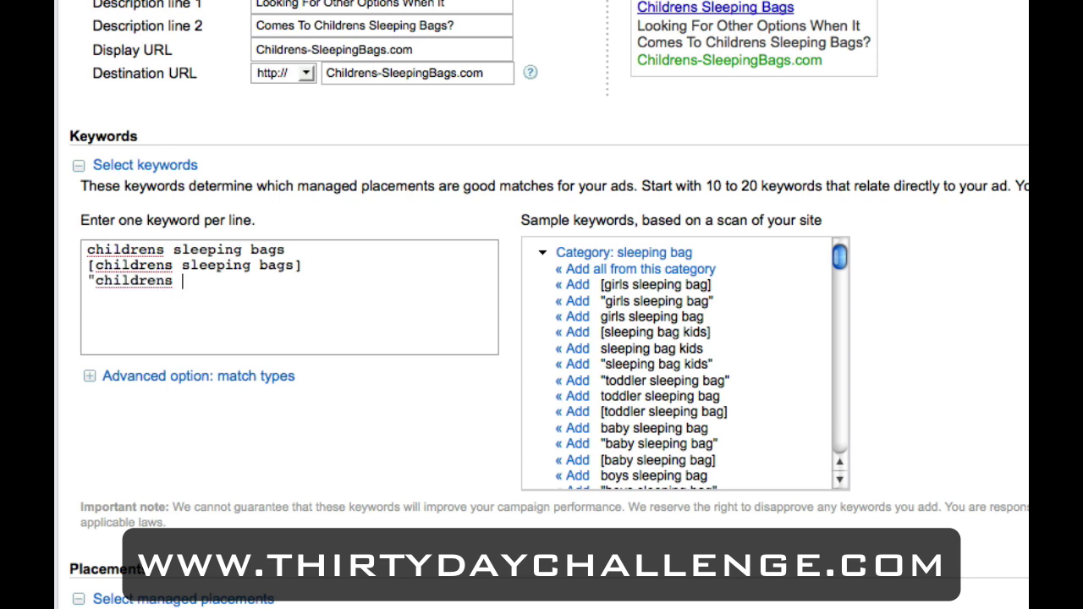
type("leeping bags\"")
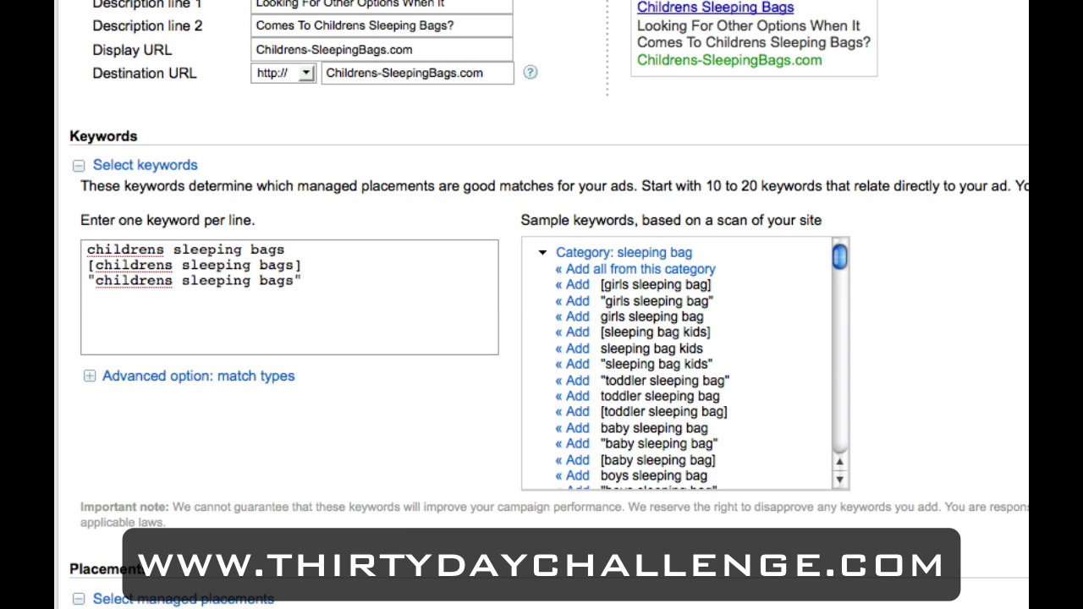
Set the ad group's default maximum CPC bid for managed content placements to A$.25.
scroll(1024, 489, "down", 3)
scroll(542, 305, "down", 10)
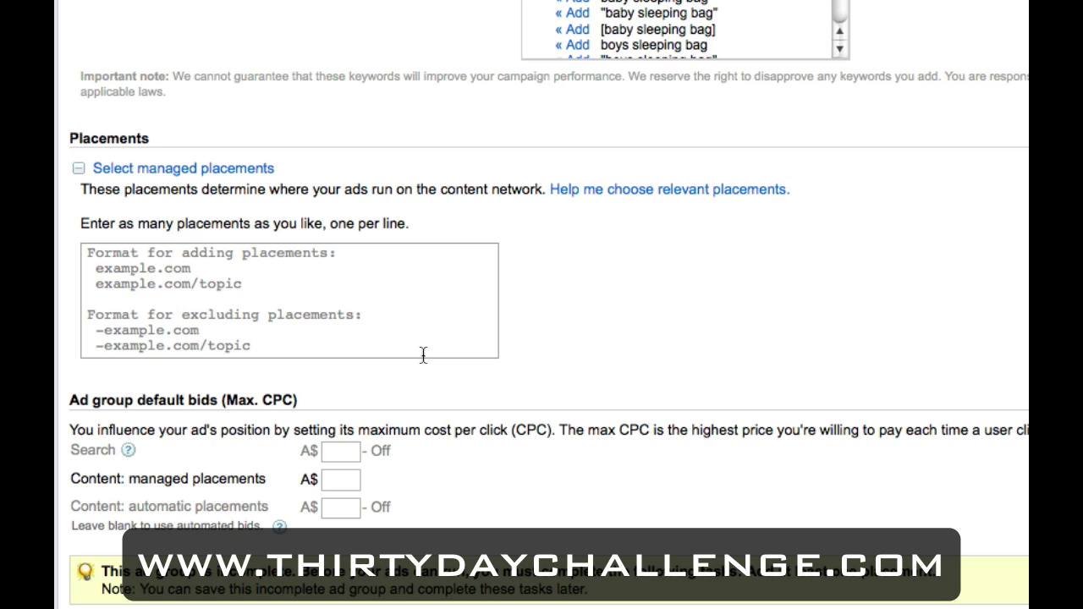
scroll(423, 364, "down", 4)
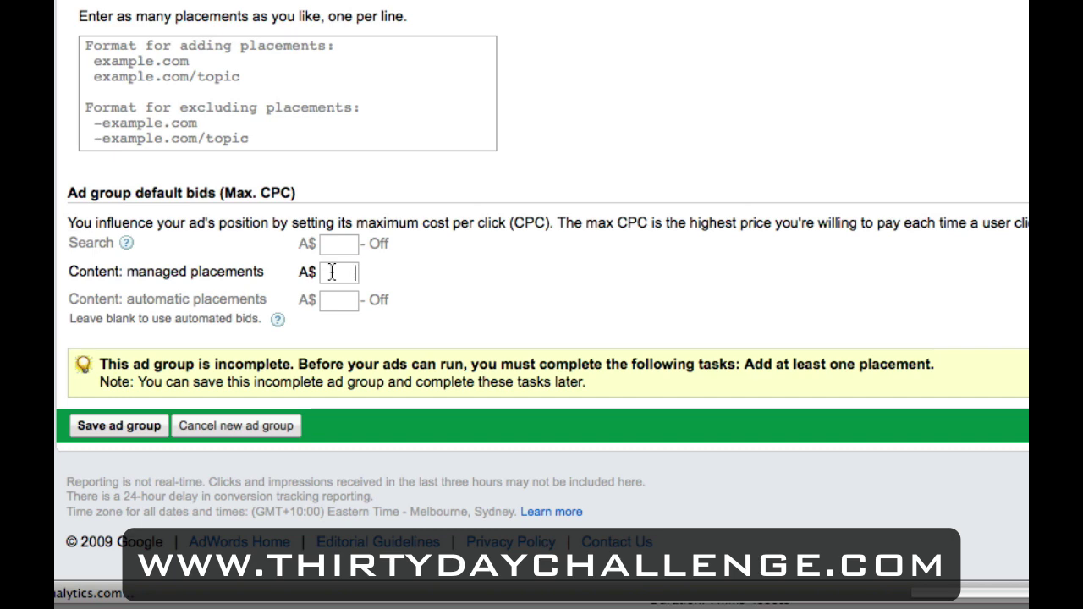
type(".25")
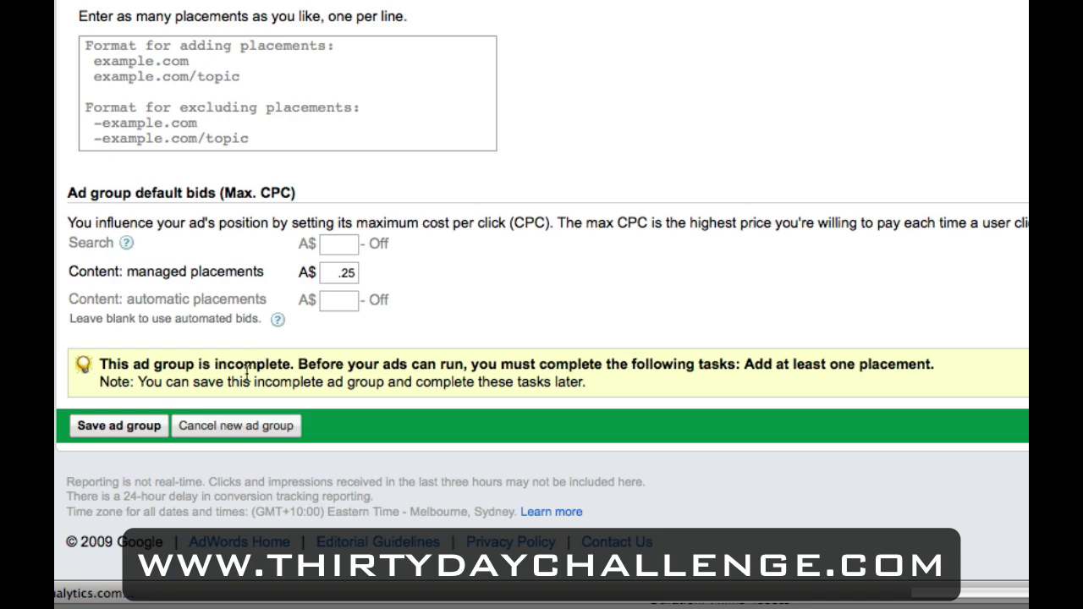
Set the required search bid to A$.01 and save the ad group without placements.
scroll(151, 431, "up", 10)
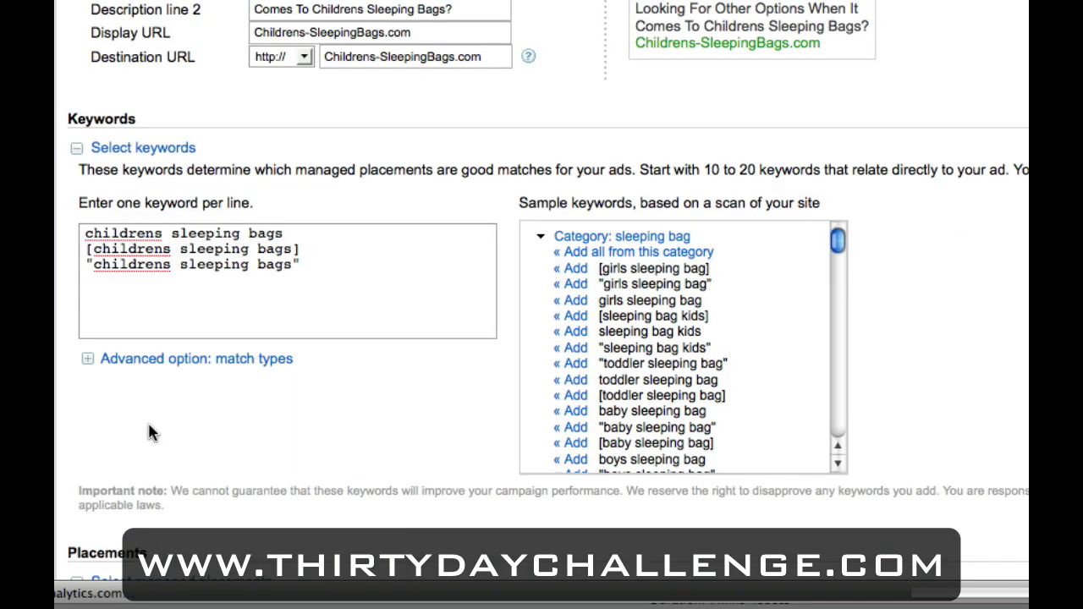
scroll(148, 432, "down", 10)
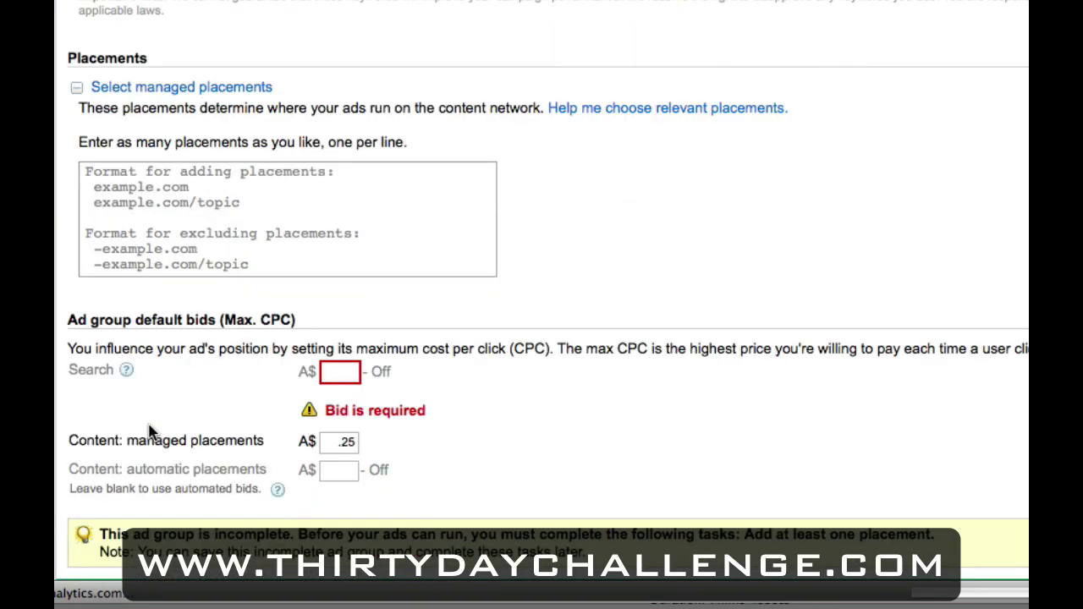
left_click(347, 254)
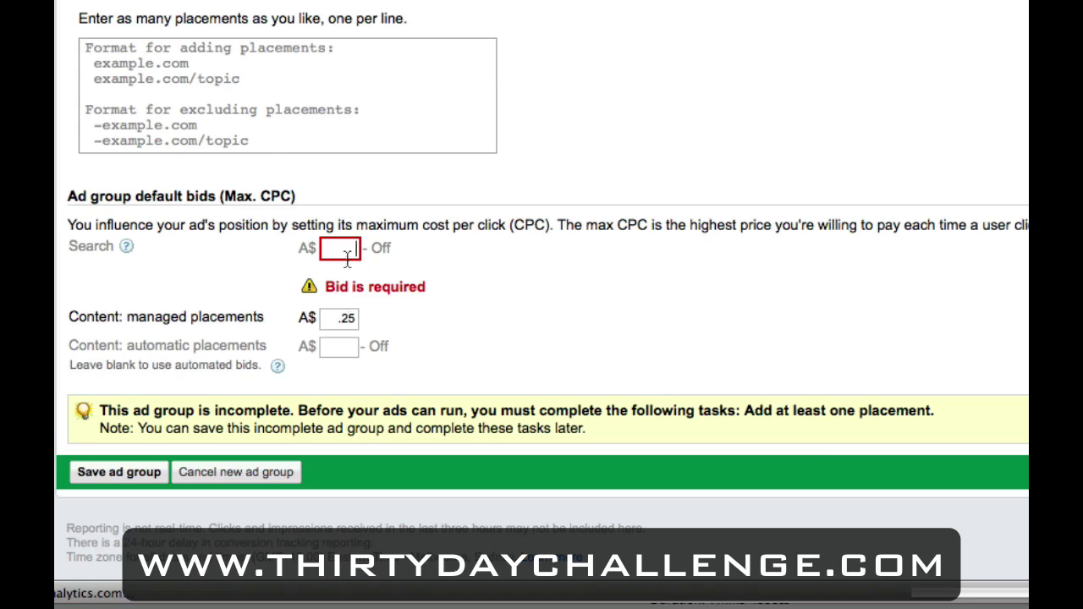
type(".01")
scroll(503, 263, "down", 1)
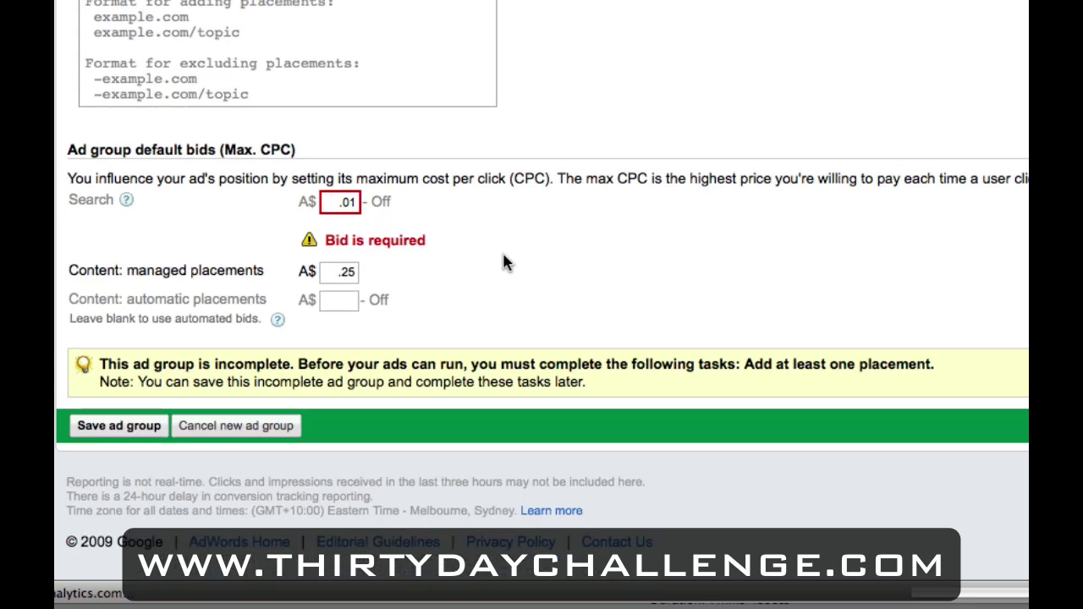
left_click(109, 434)
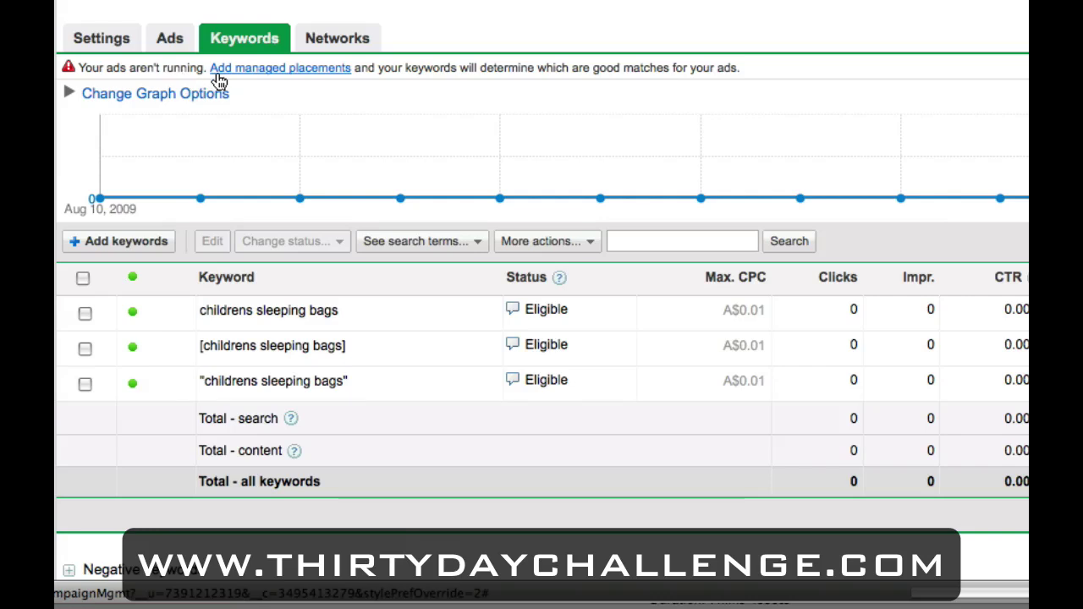
Start adding managed placements for the ad group's content network and open the placement tool for ideas.
left_click(322, 39)
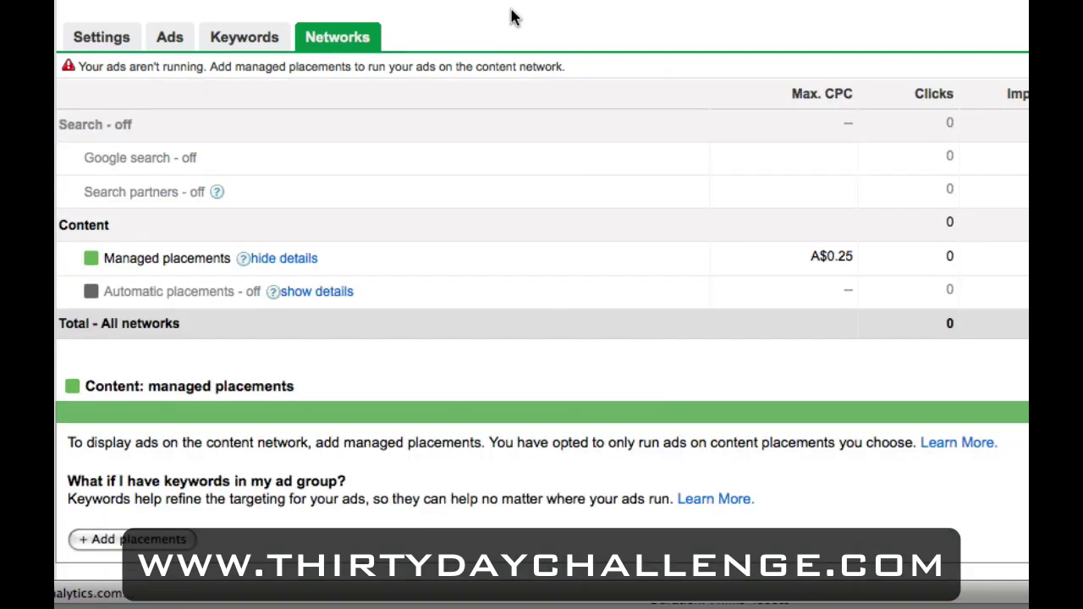
scroll(510, 17, "down", 4)
scroll(254, 31, "up", 3)
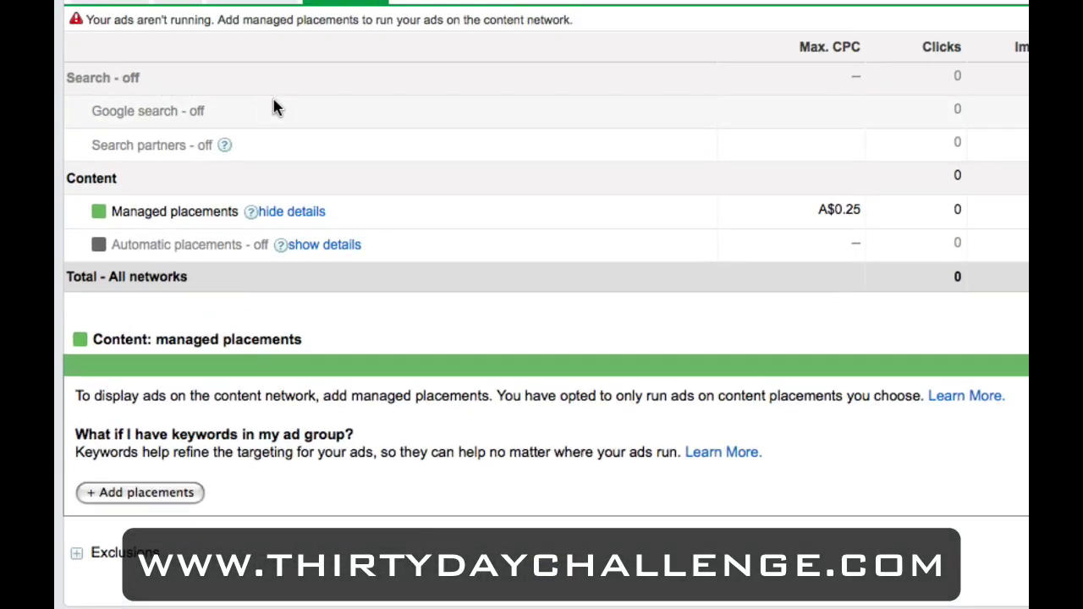
scroll(368, 111, "down", 1)
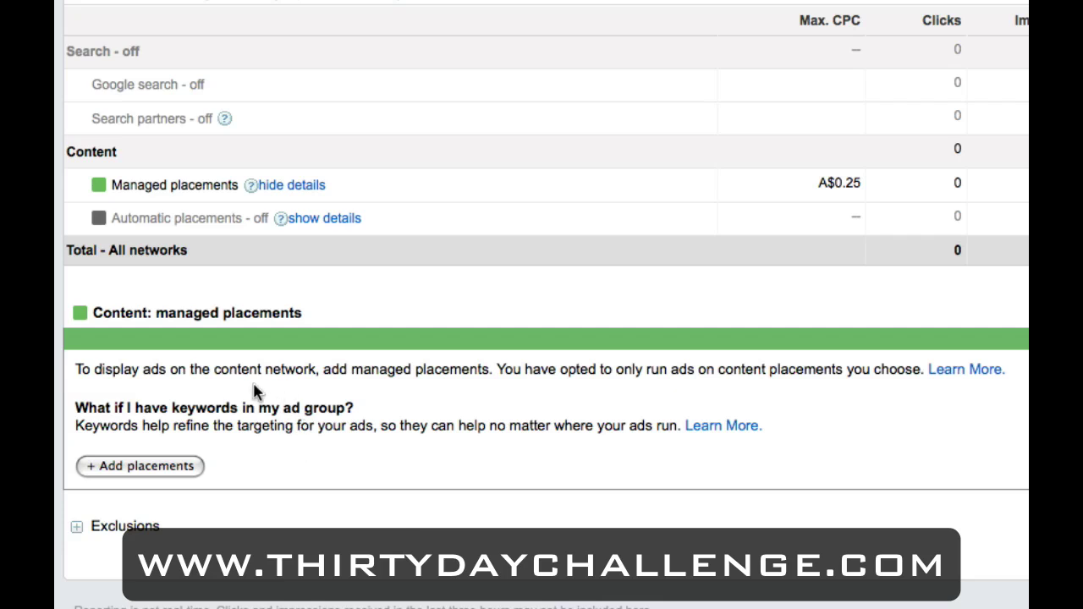
left_click(193, 475)
scroll(559, 404, "down", 5)
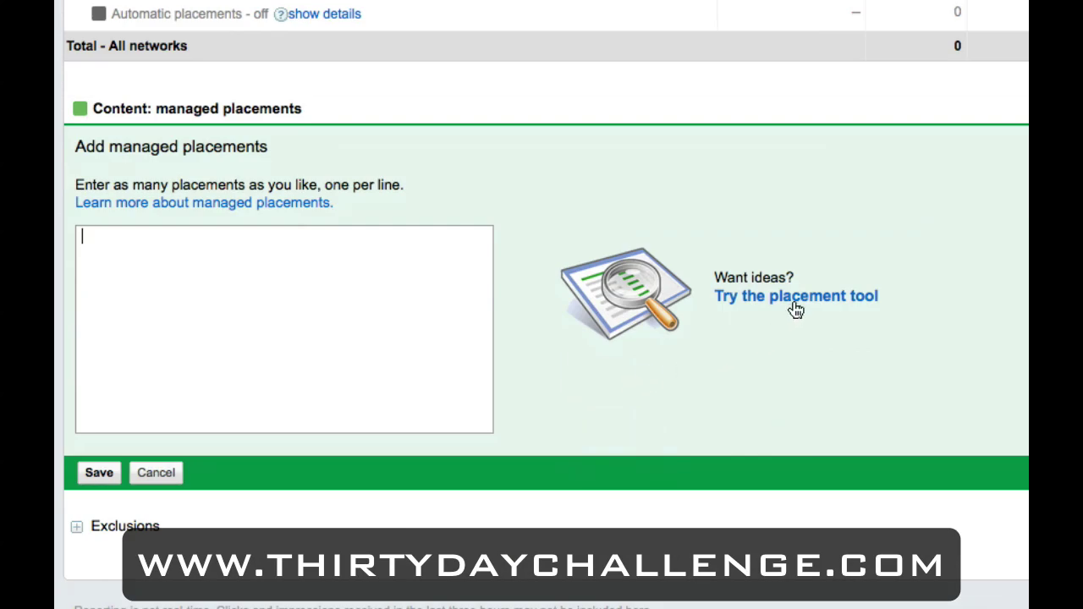
left_click(790, 295)
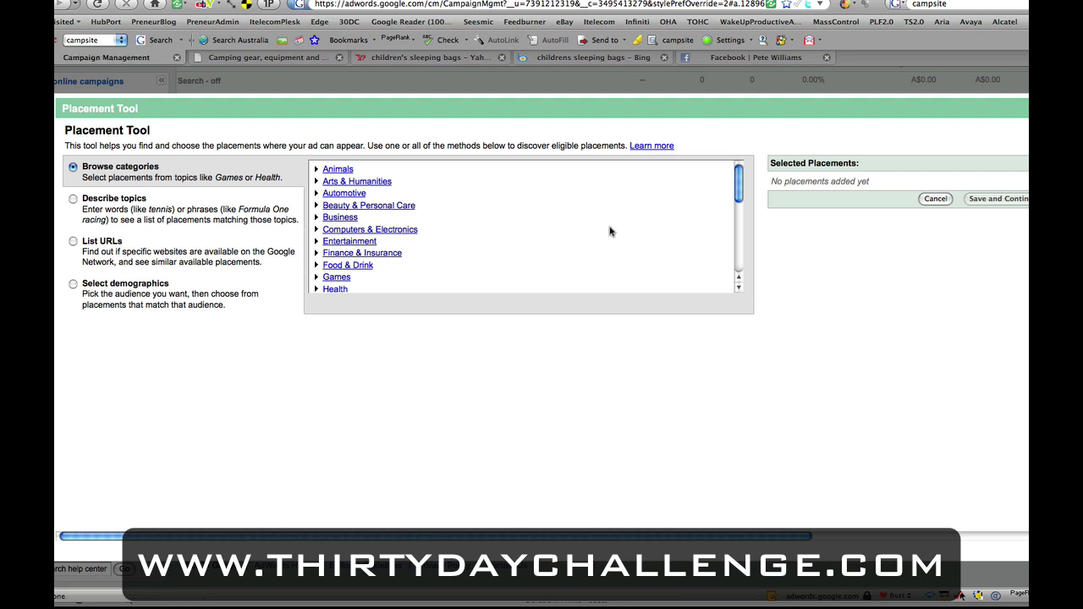
Find available placements by describing the topics "sleeping bags" and "camping", one per line.
scroll(609, 232, "down", 5)
scroll(609, 232, "down", 3)
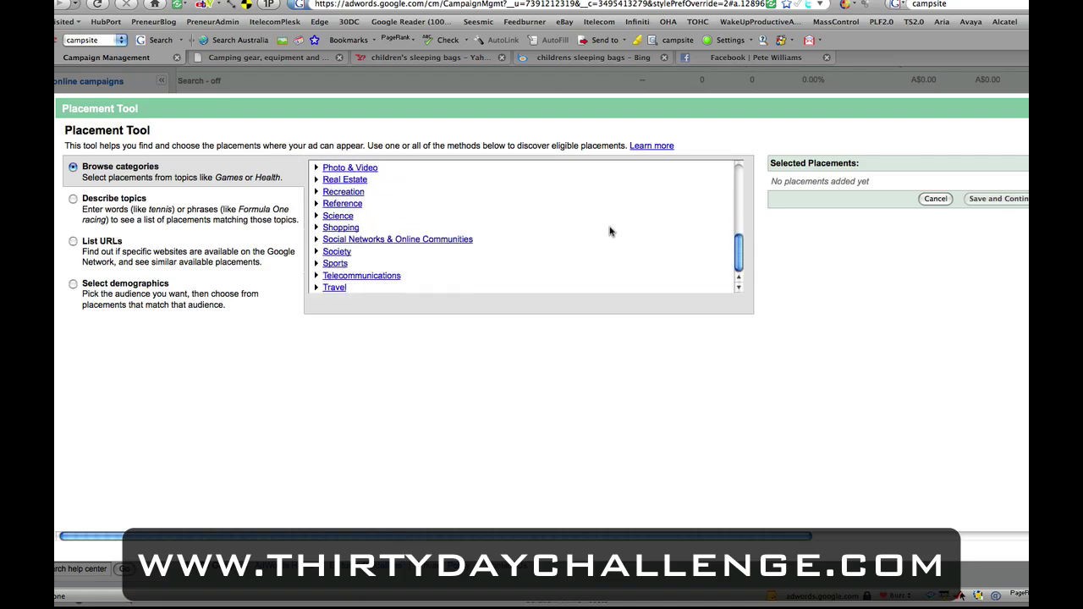
left_click(73, 202)
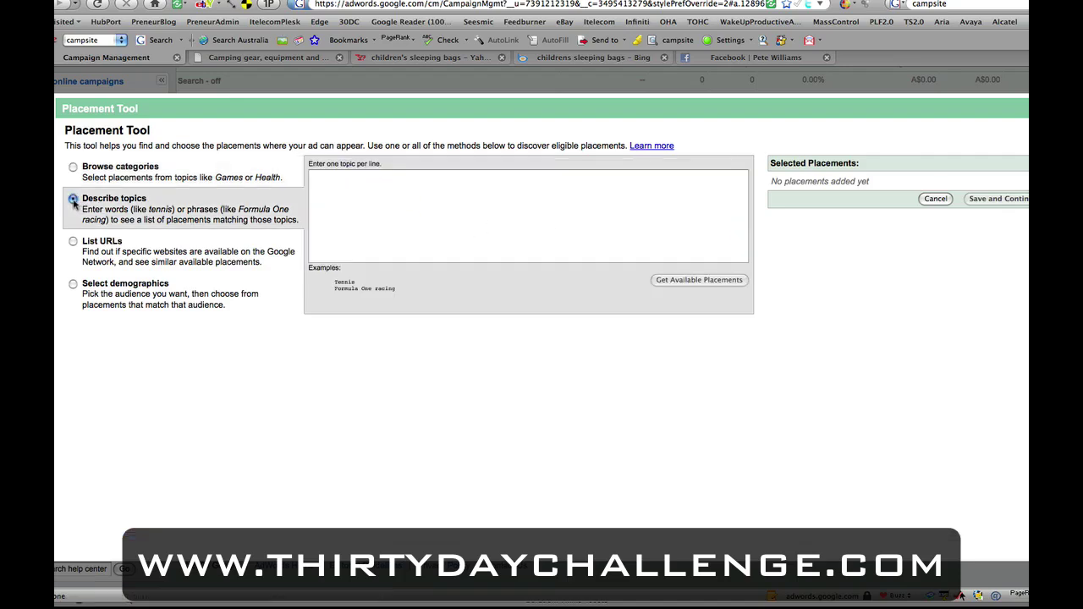
left_click(389, 203)
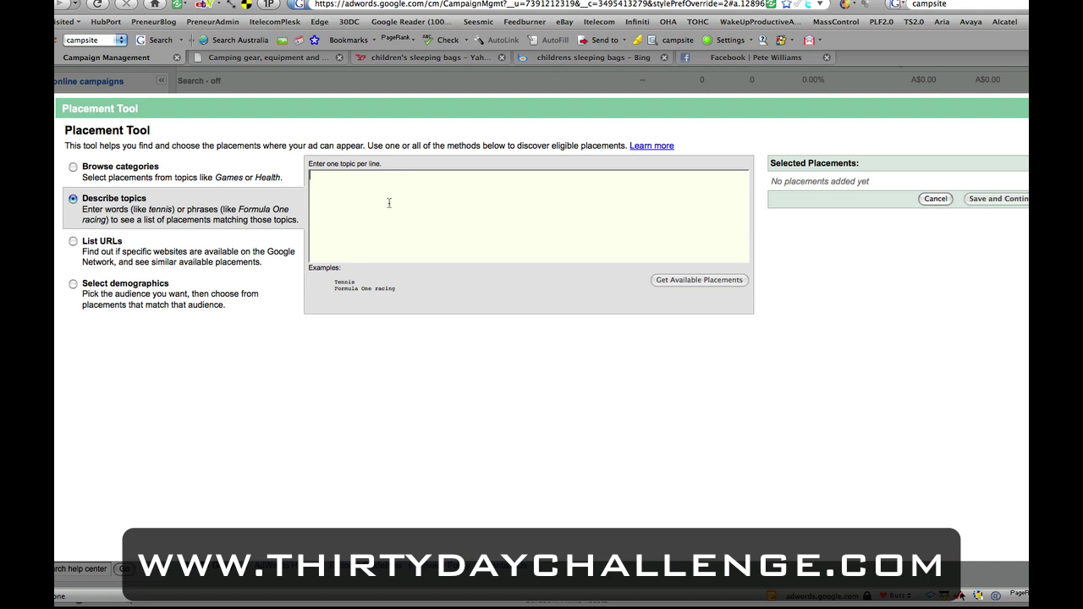
type("sleeping bags")
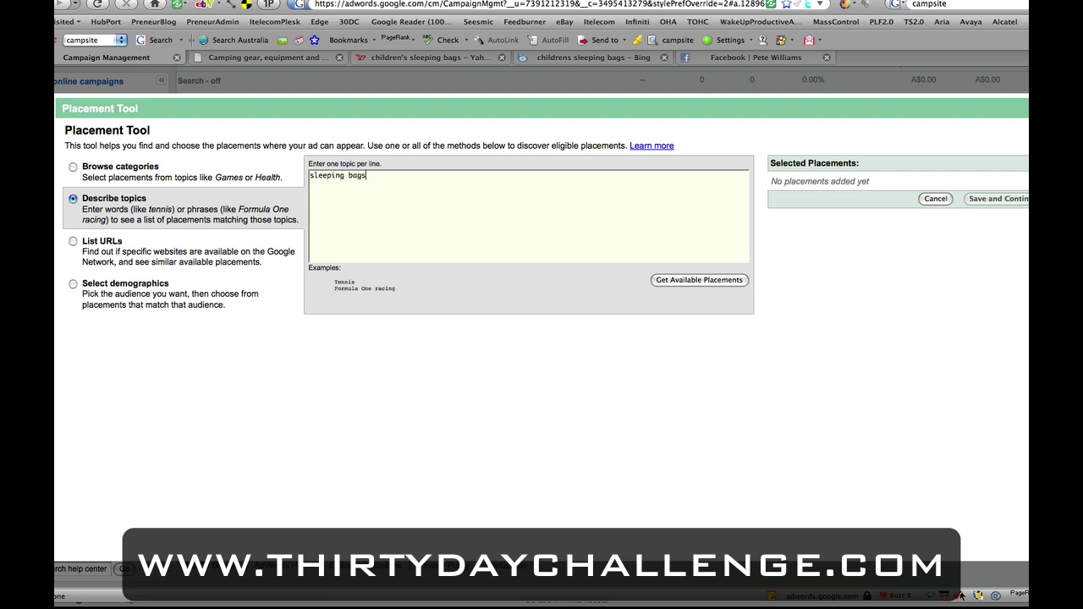
key("Return")
type("camping")
left_click(673, 281)
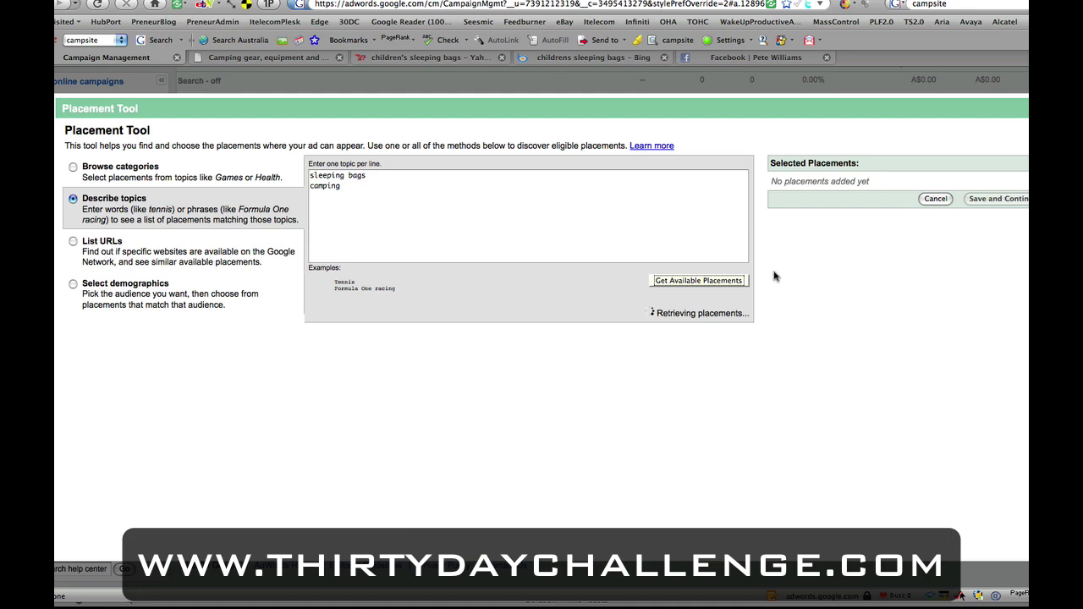
Add camping.org, campist.com, campinglife.com, camping-r-us.com.au, thebackpacker.com and tntcampingequipment.com from the site placement results and save them as managed placements.
scroll(774, 276, "down", 5)
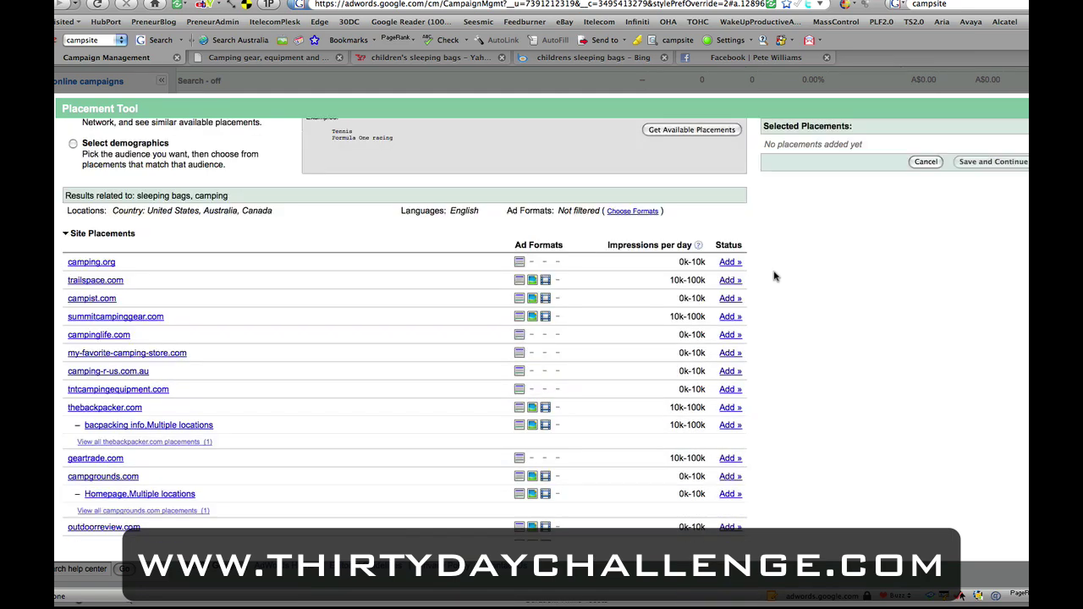
scroll(774, 276, "down", 1)
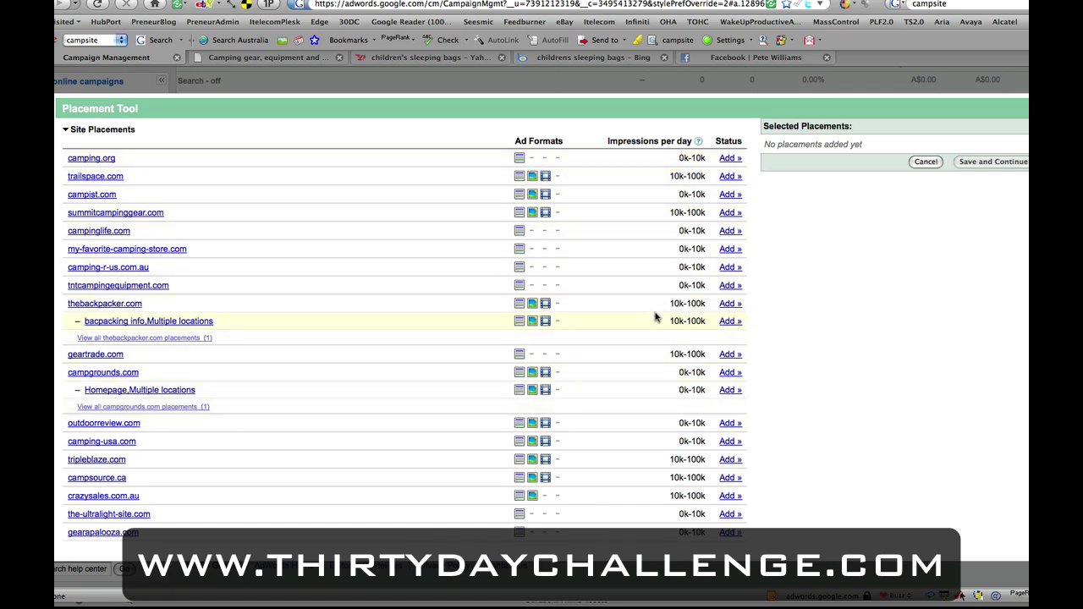
mouse_move(534, 182)
mouse_move(517, 183)
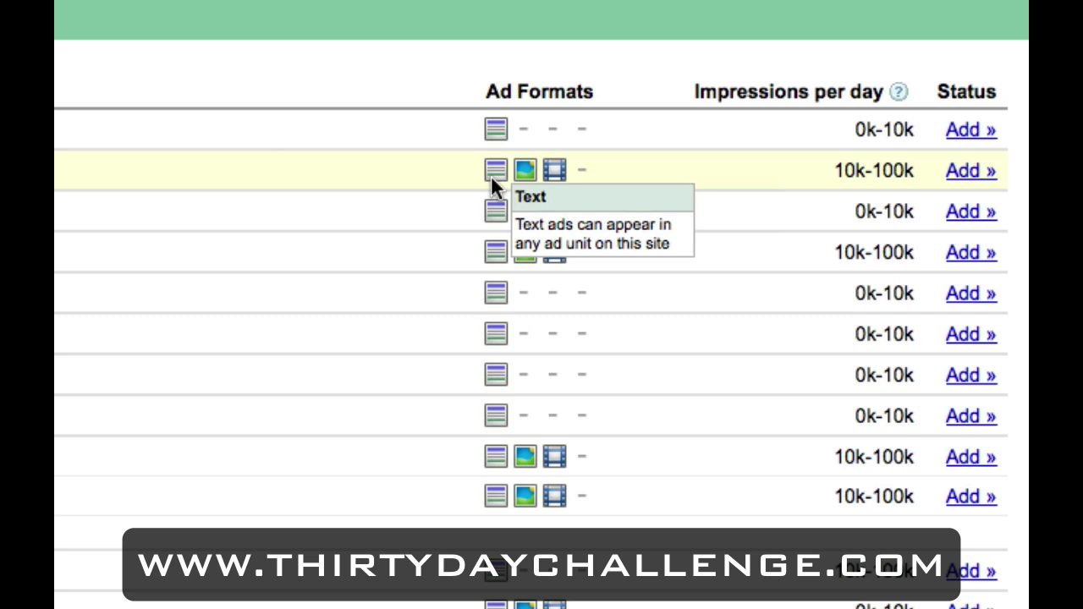
mouse_move(525, 177)
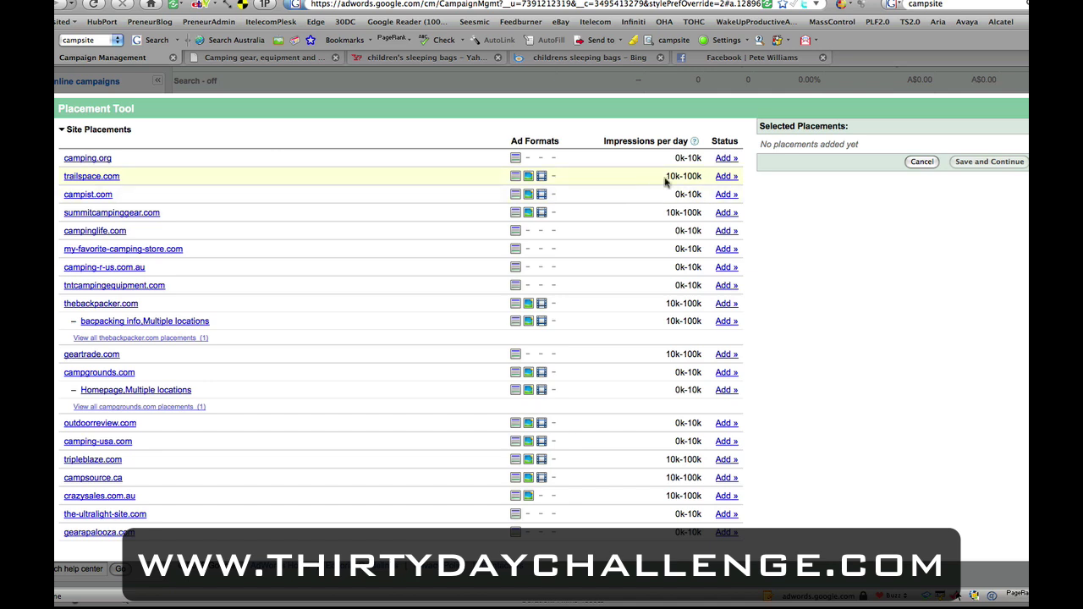
left_click(720, 163)
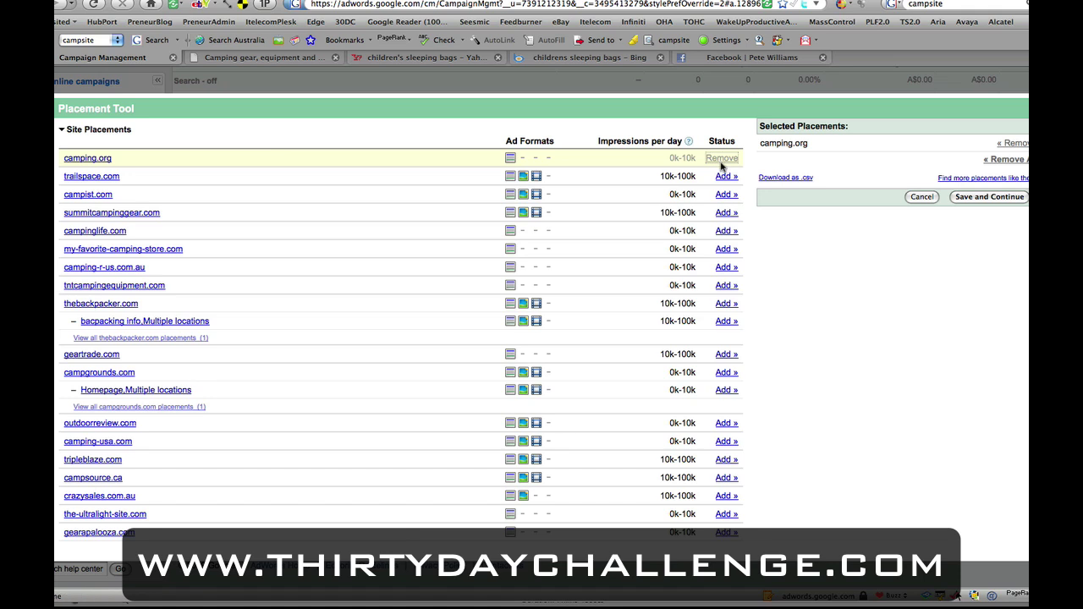
left_click(726, 194)
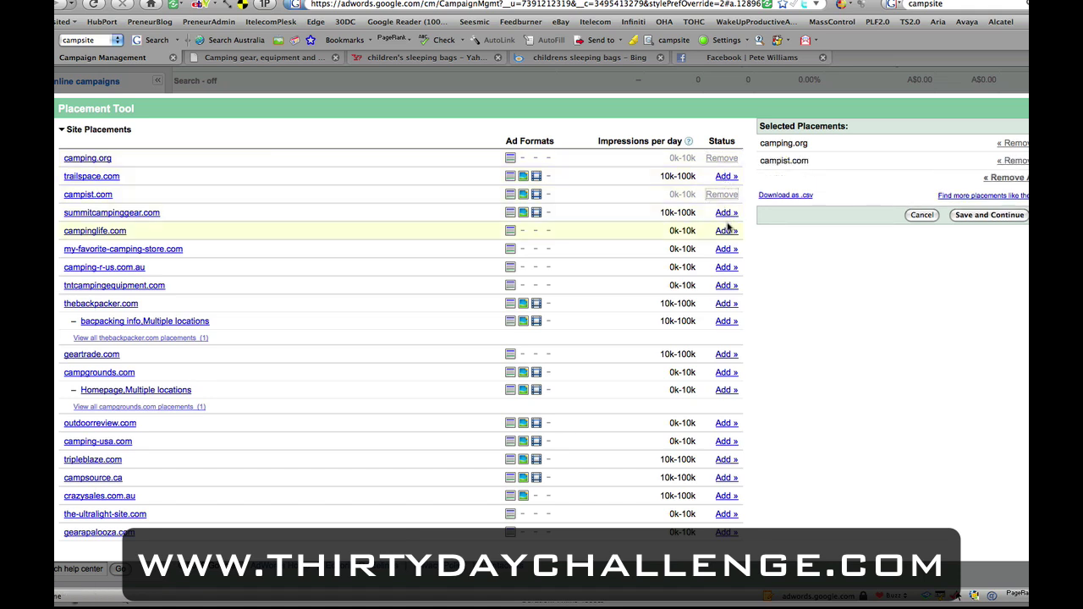
left_click(727, 231)
left_click(728, 267)
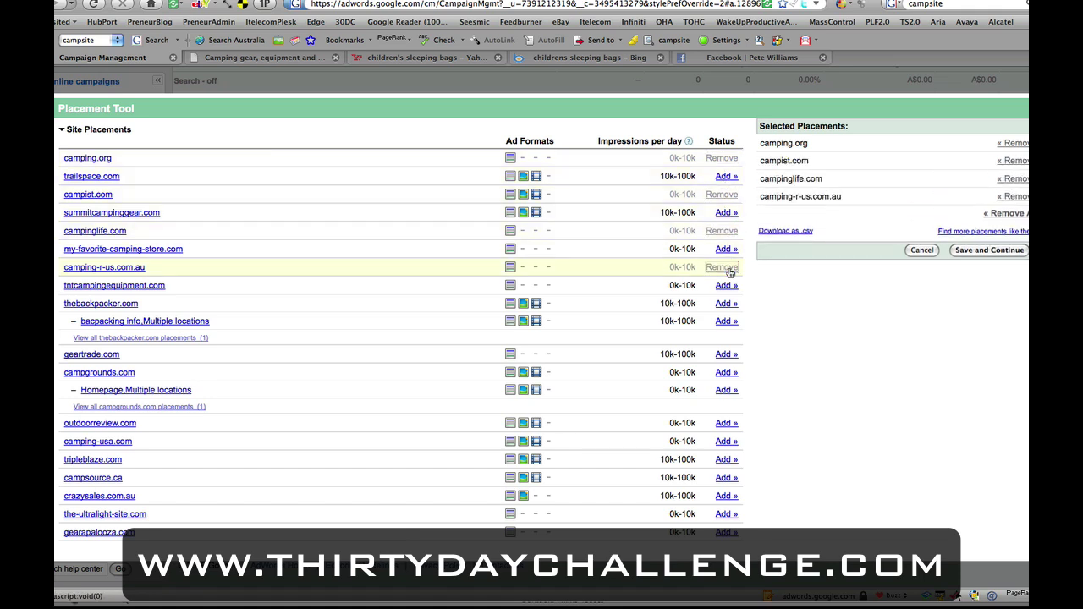
left_click(730, 306)
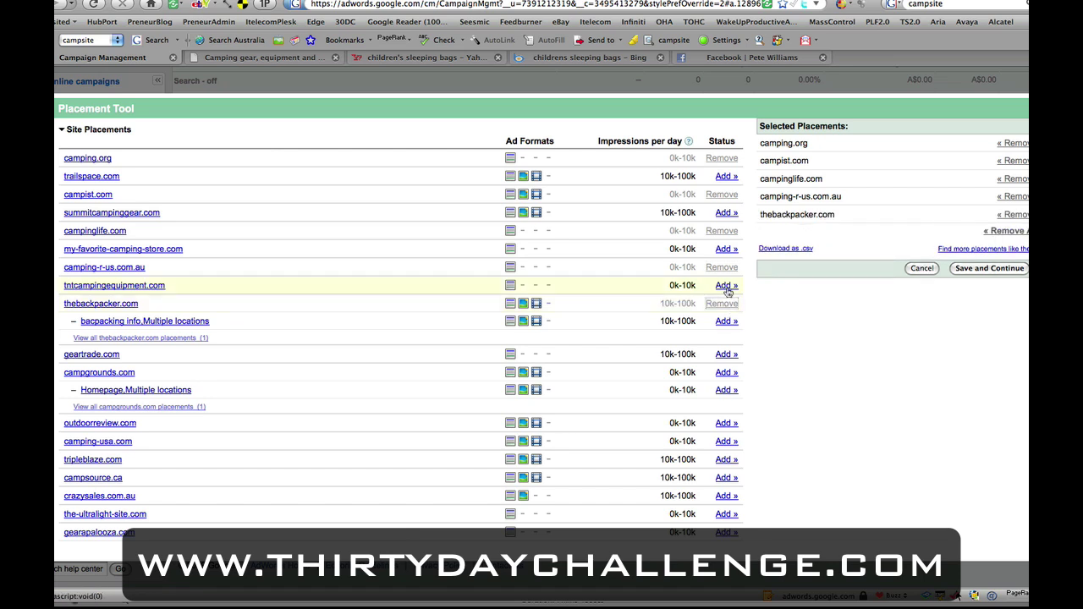
left_click(726, 287)
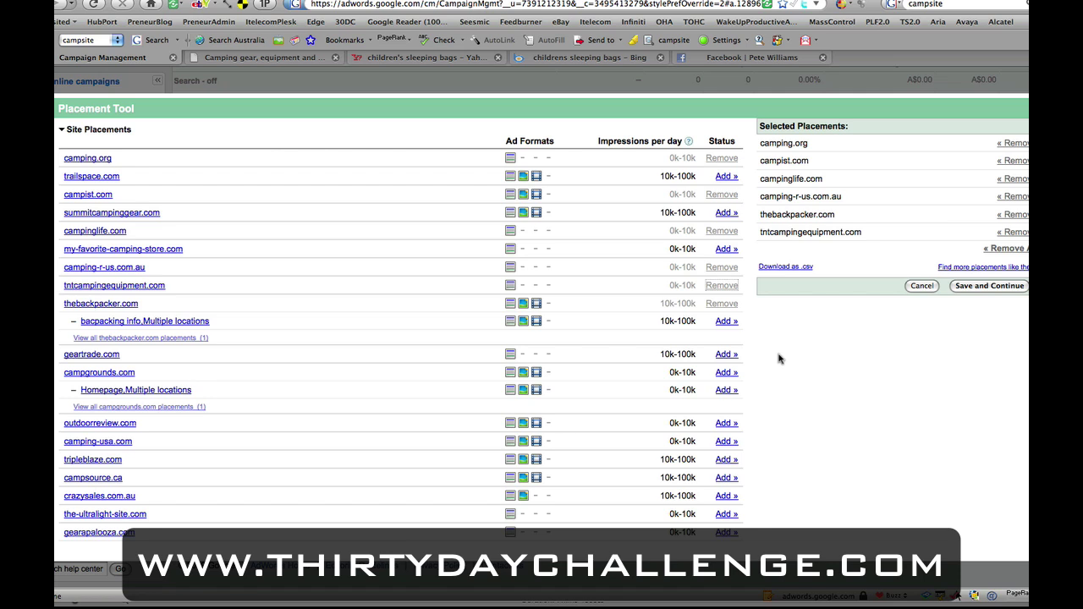
left_click(968, 287)
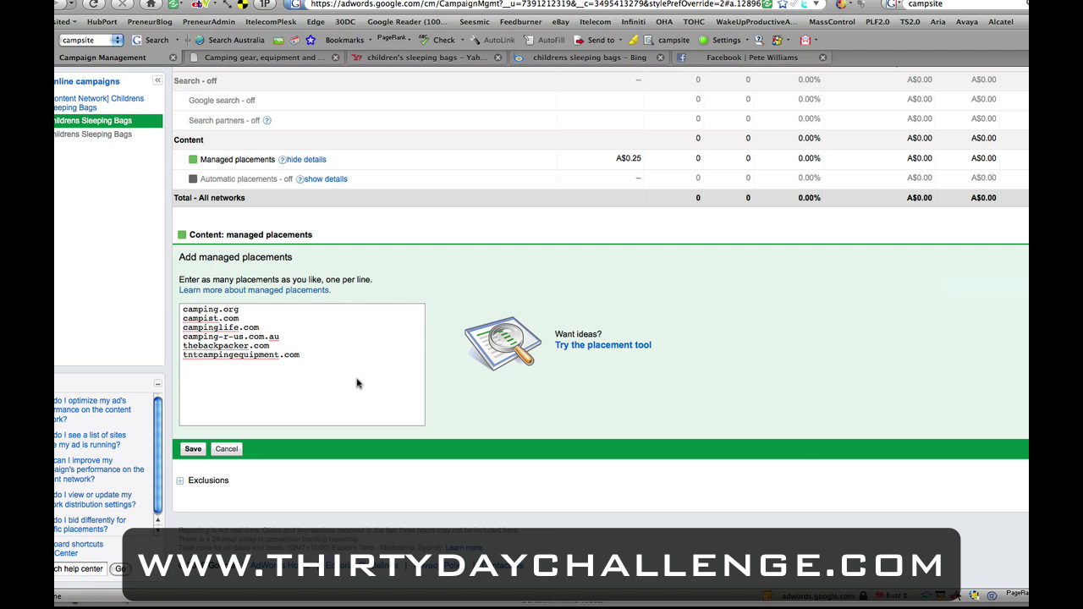
left_click(194, 450)
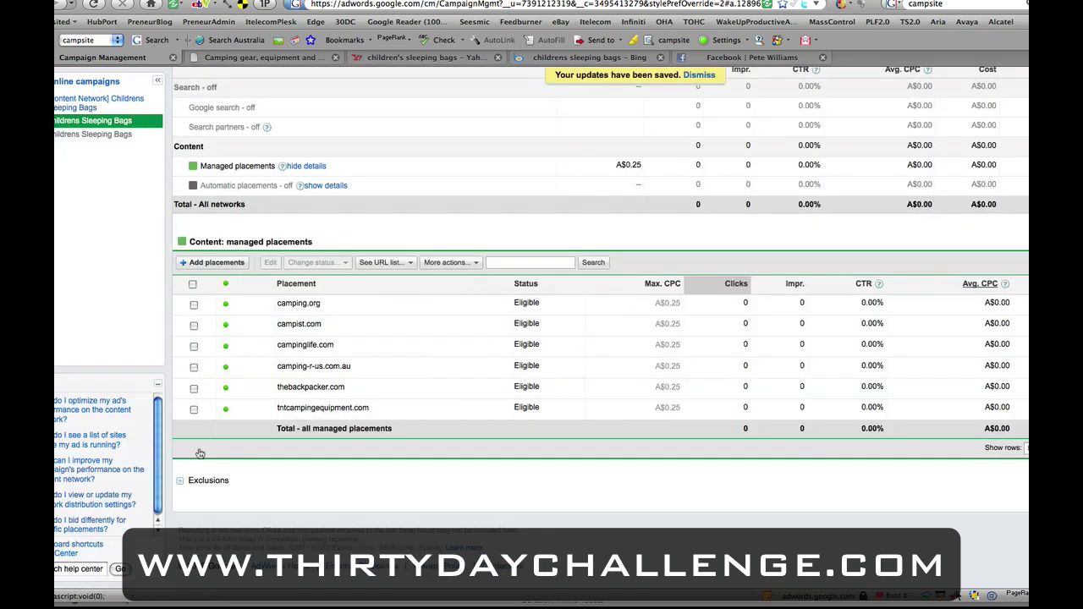